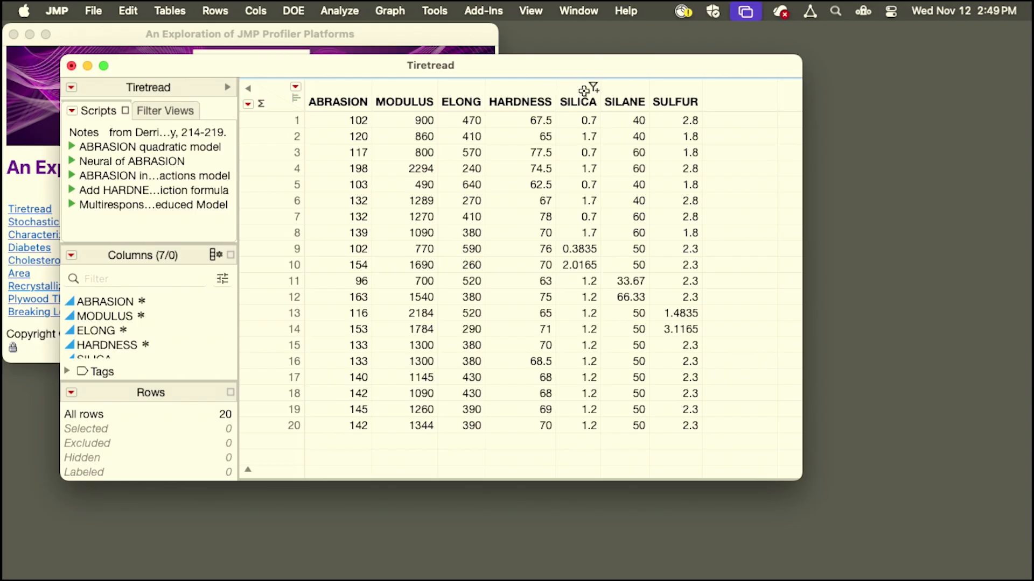
- Highlight the SILICA and SULFUR factor columns and the response columns ABRASION through HARDNESS in the Tiretread table
left_click_drag(677, 89, 555, 87)
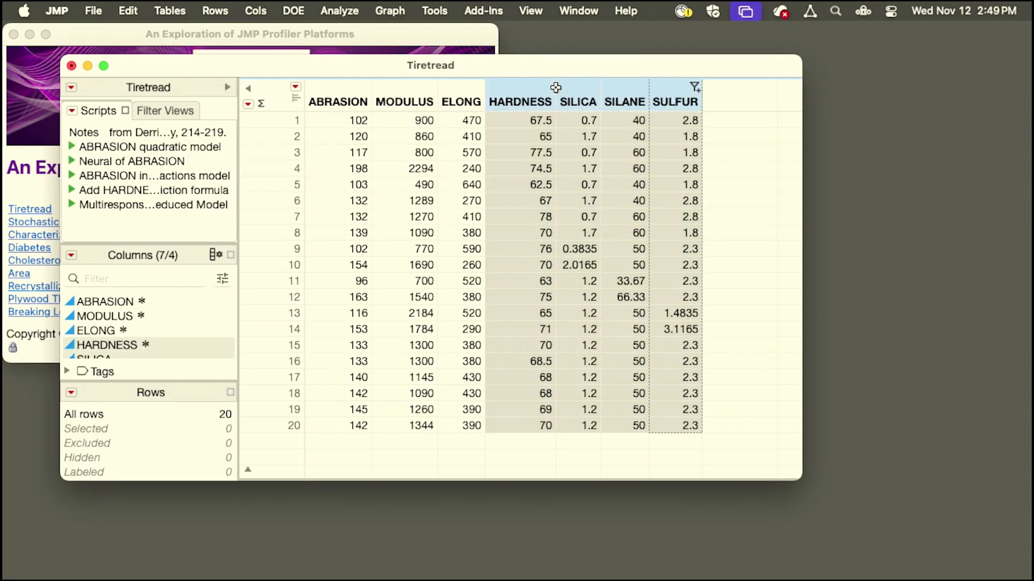
left_click(595, 88)
left_click(789, 94)
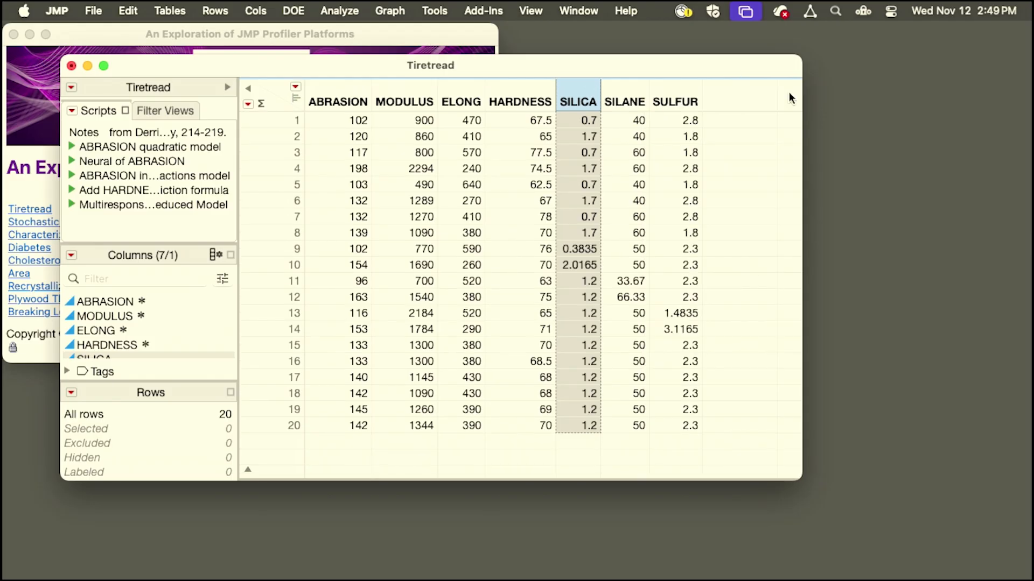
left_click(686, 100)
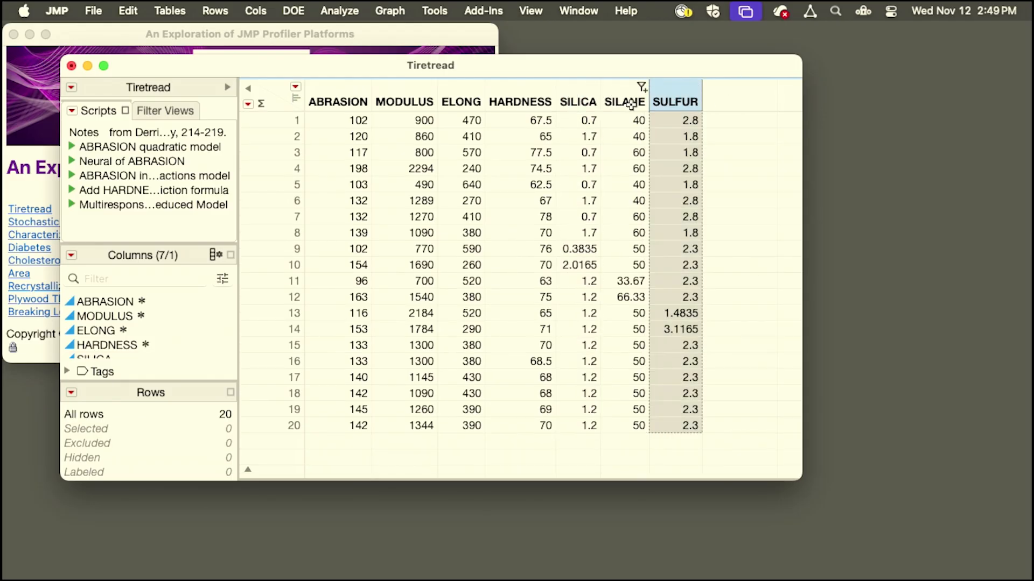
left_click_drag(331, 101, 507, 96)
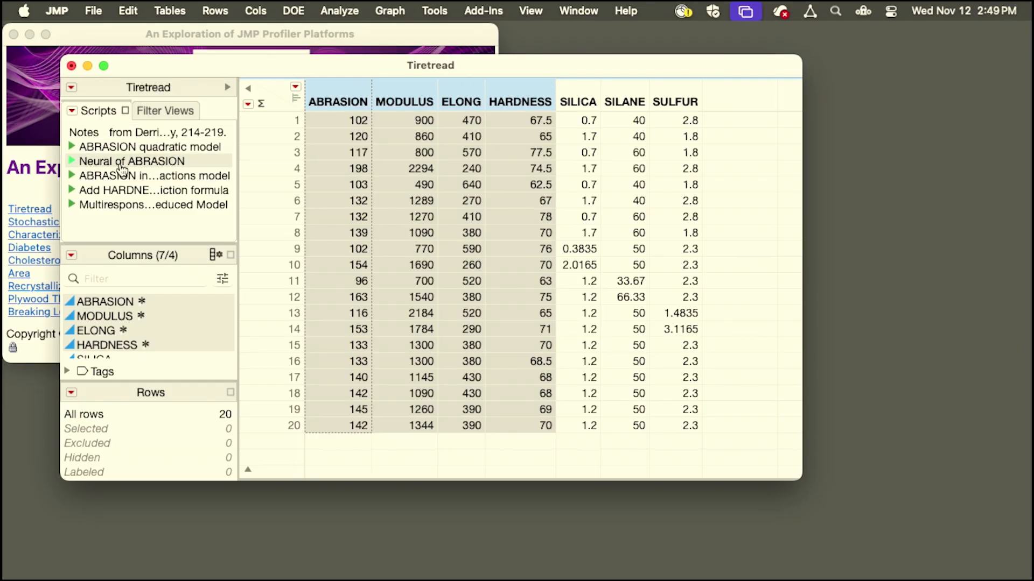
- Run the ABRASION quadratic model script and hide the desirability row in its Prediction Profiler
left_click(72, 147)
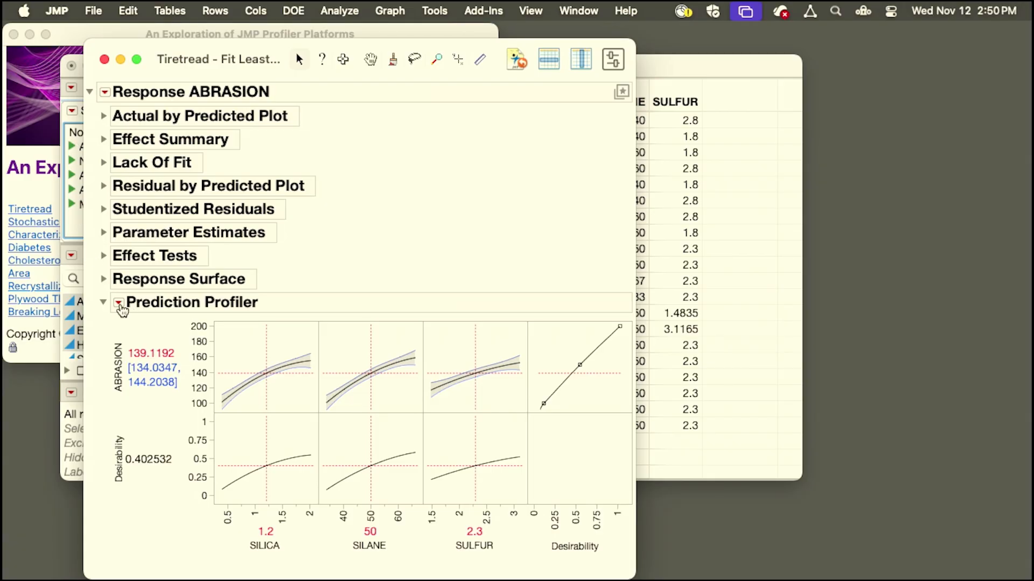
left_click(118, 303)
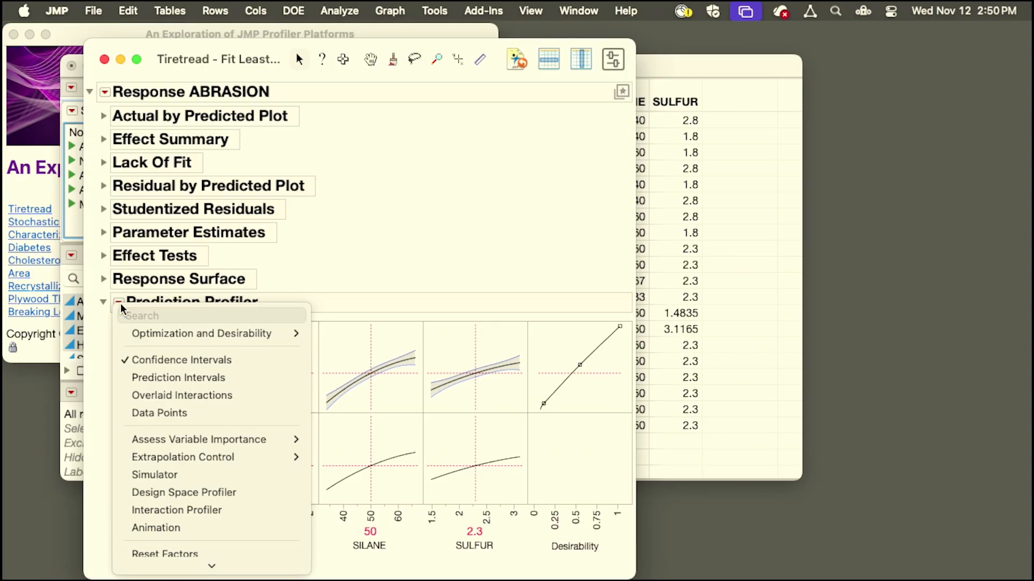
mouse_move(170, 567)
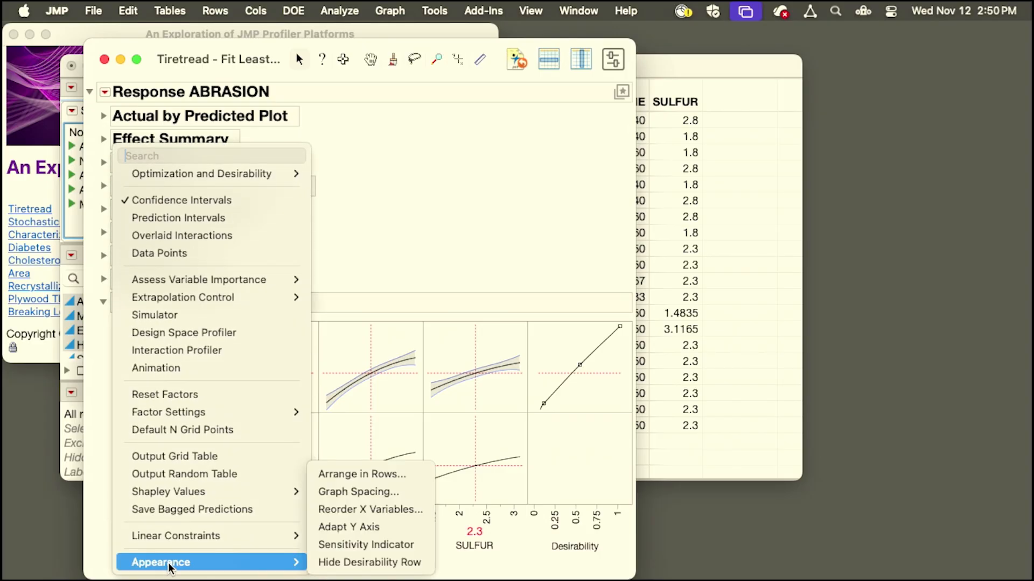
left_click(350, 564)
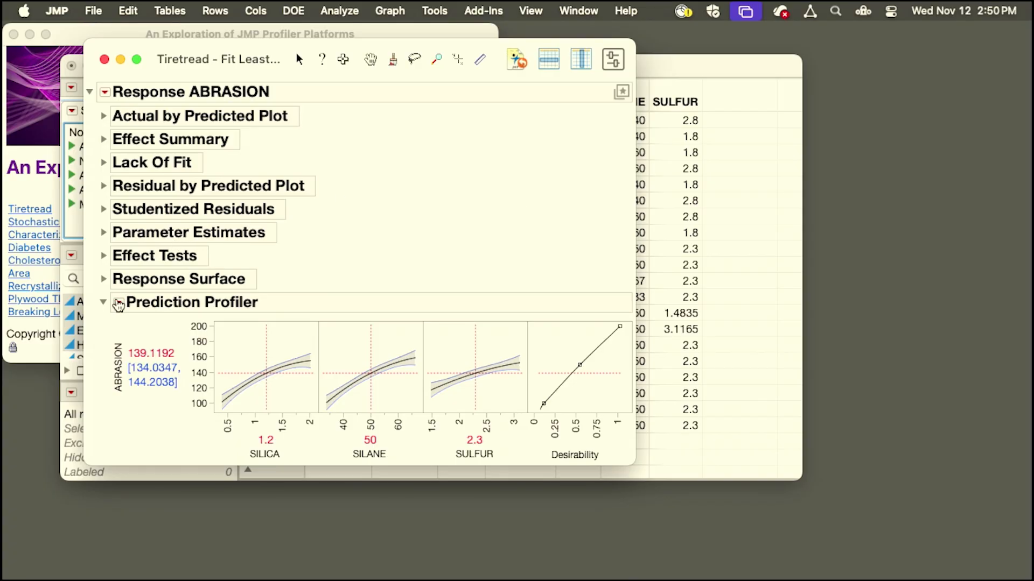
- Show prediction intervals in the Prediction Profiler, and set SILICA to 1 and SULFUR to 2.5
left_click(118, 303)
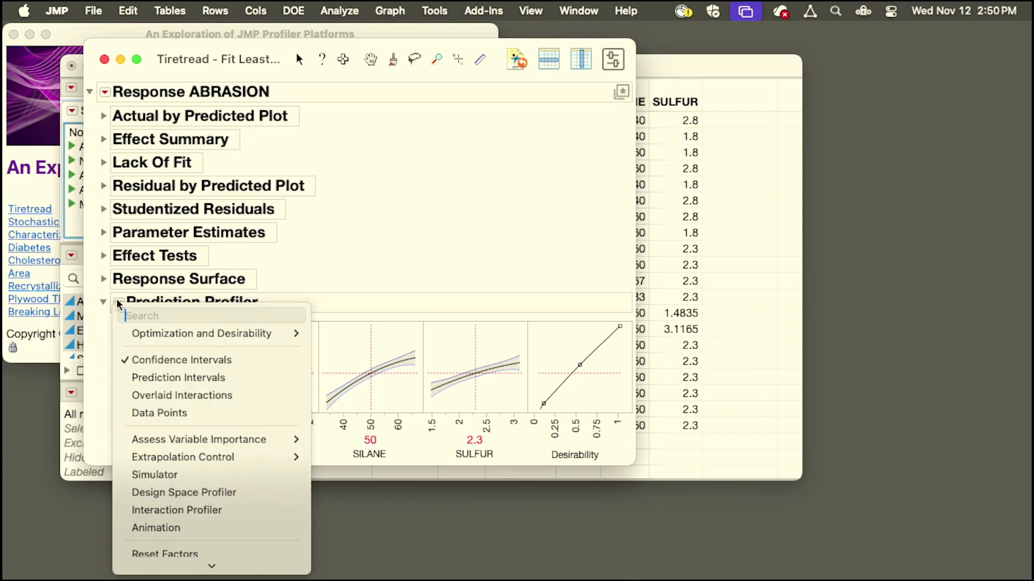
left_click(178, 378)
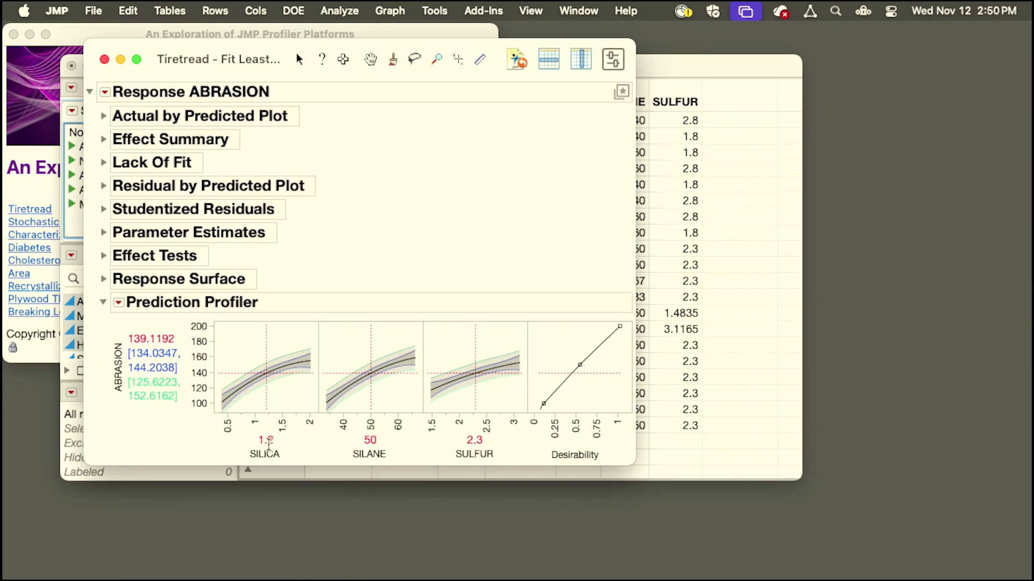
left_click(267, 442)
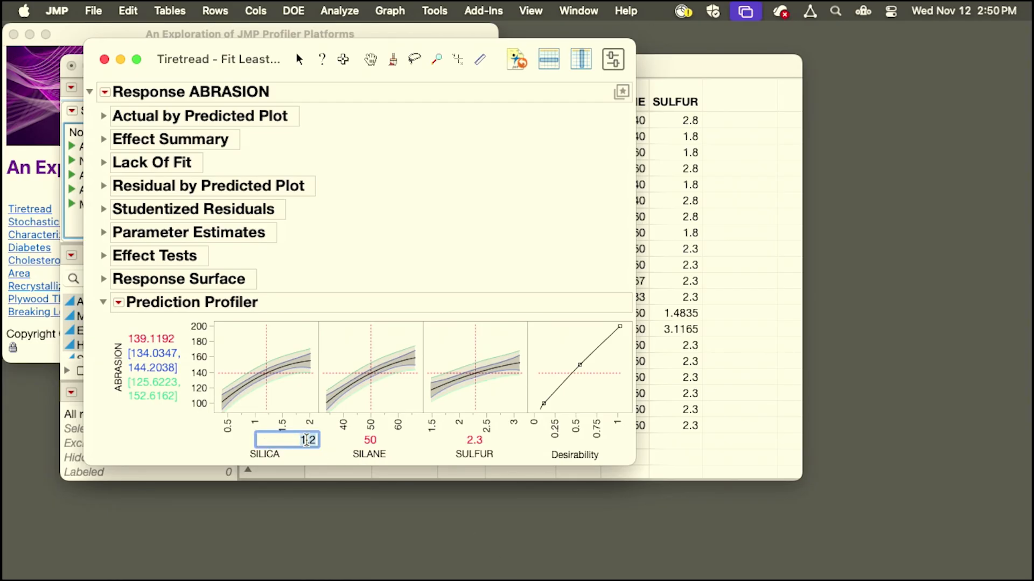
type("1")
left_click(478, 441)
type("2.5")
left_click(562, 225)
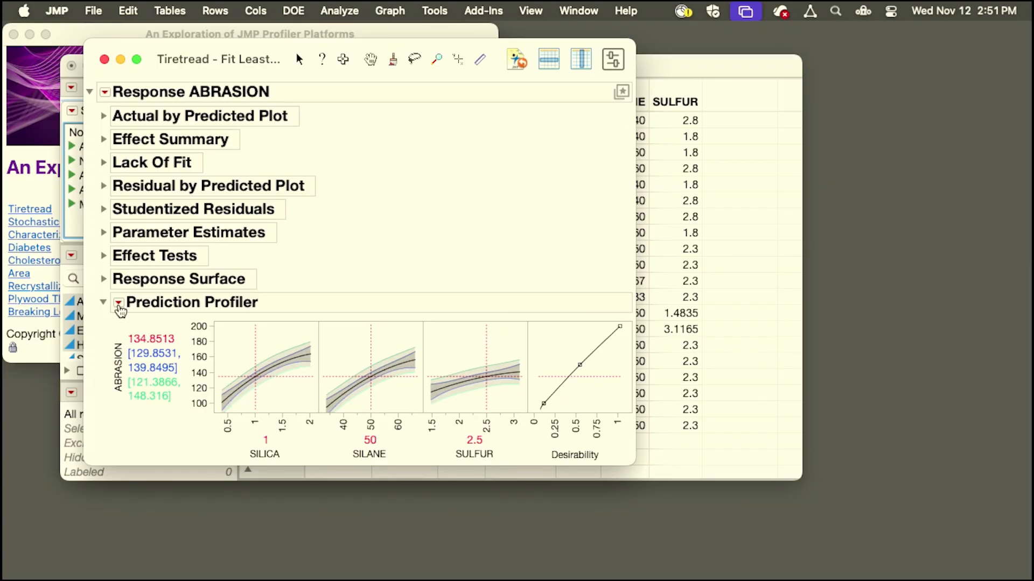
- Set the profiler's horizontal graph spacing to 5 pixels and show the data points on its graphs
left_click(119, 311)
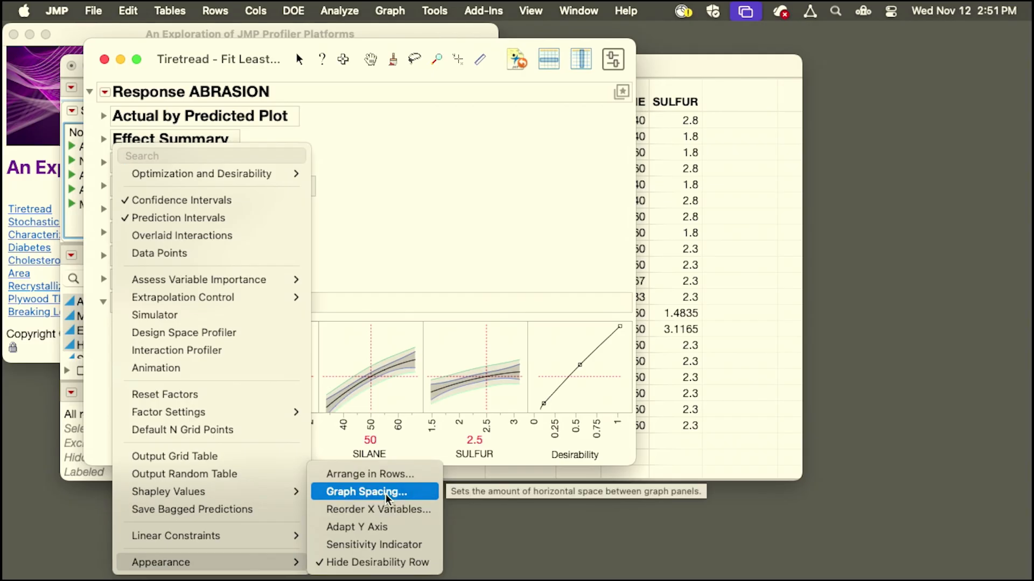
left_click(385, 491)
type("5")
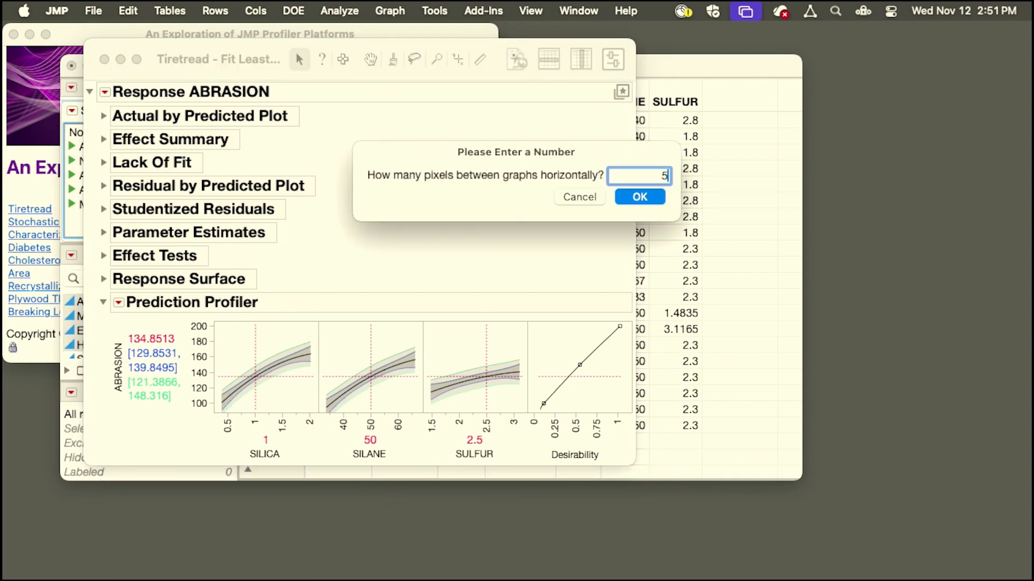
left_click(651, 200)
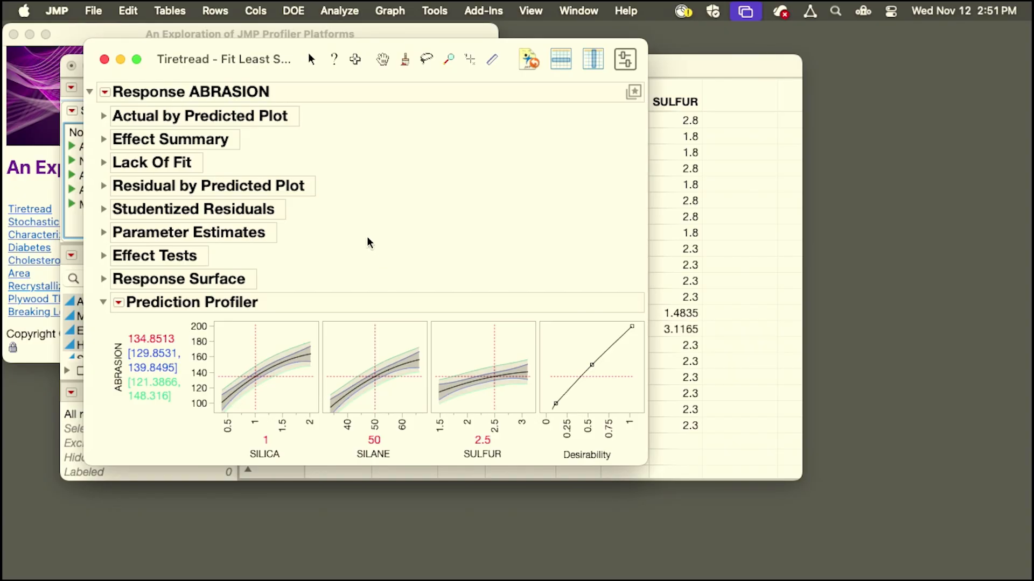
left_click(119, 304)
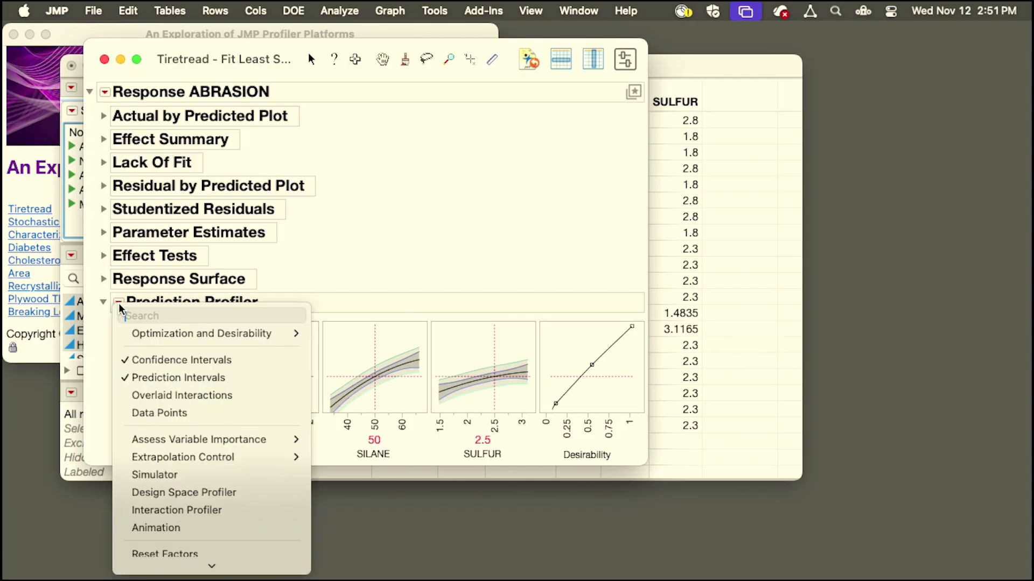
left_click(166, 412)
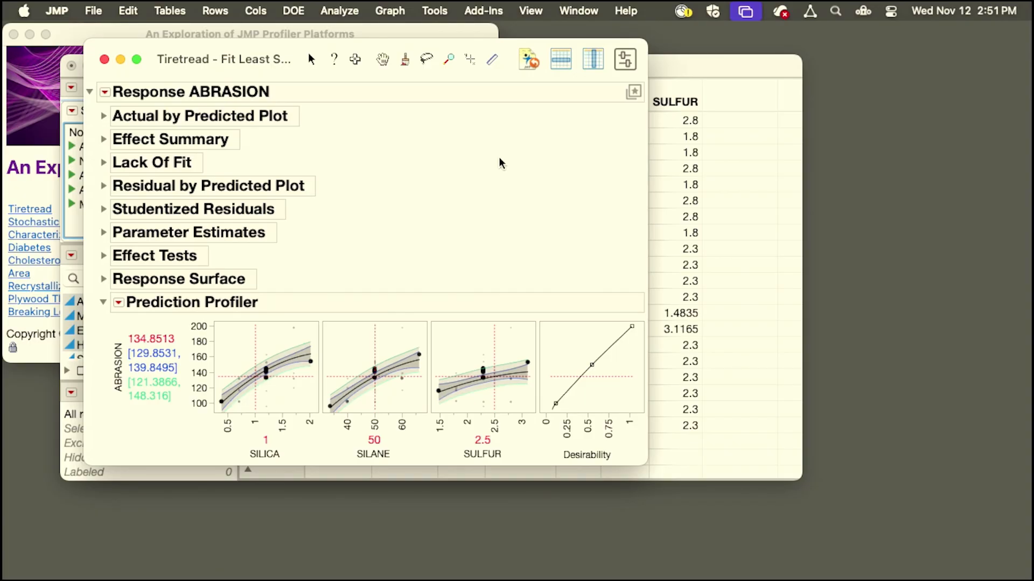
- Shift the profiler's factor settings to about SILICA 1.58, SILANE 61.67 and SULFUR 2.544
left_click(263, 377)
mouse_move(265, 380)
left_mouse_down()
mouse_move(307, 377)
mouse_move(247, 380)
left_mouse_up()
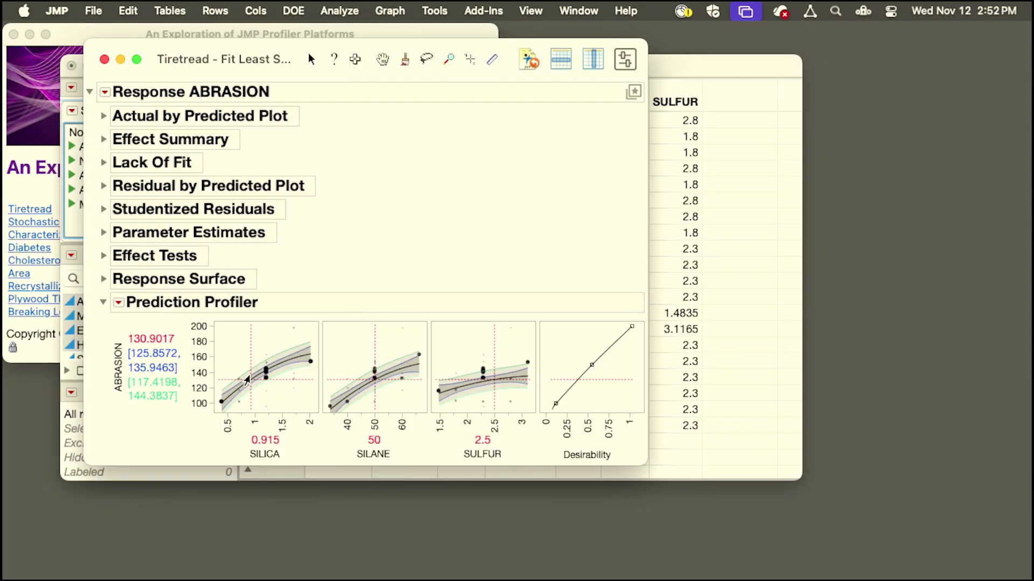
mouse_move(495, 357)
left_mouse_down()
mouse_move(449, 360)
mouse_move(513, 350)
mouse_move(496, 354)
left_mouse_up()
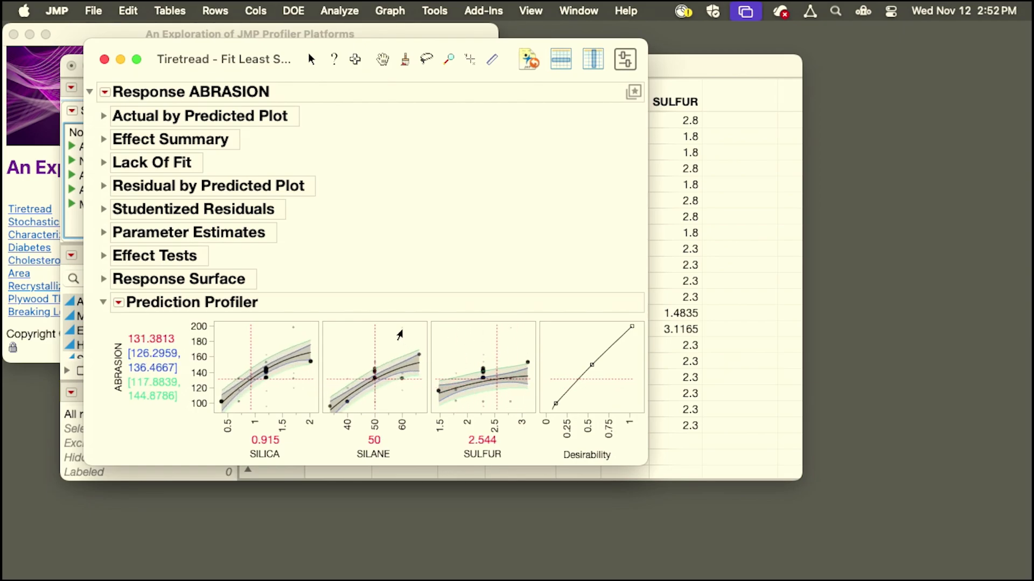
left_click(400, 340)
left_click_drag(401, 343, 406, 343)
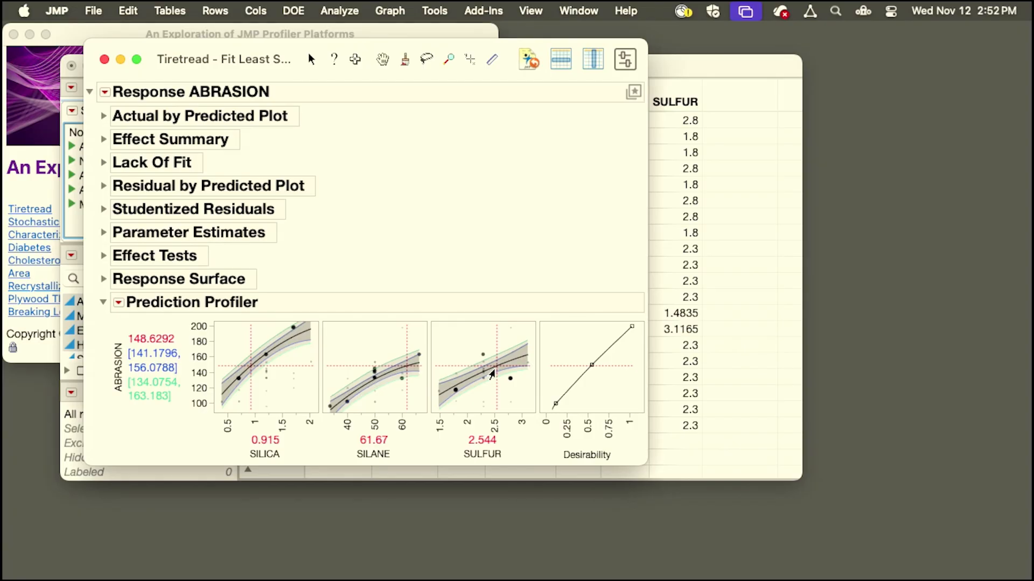
left_click(260, 358)
left_click_drag(260, 357, 287, 361)
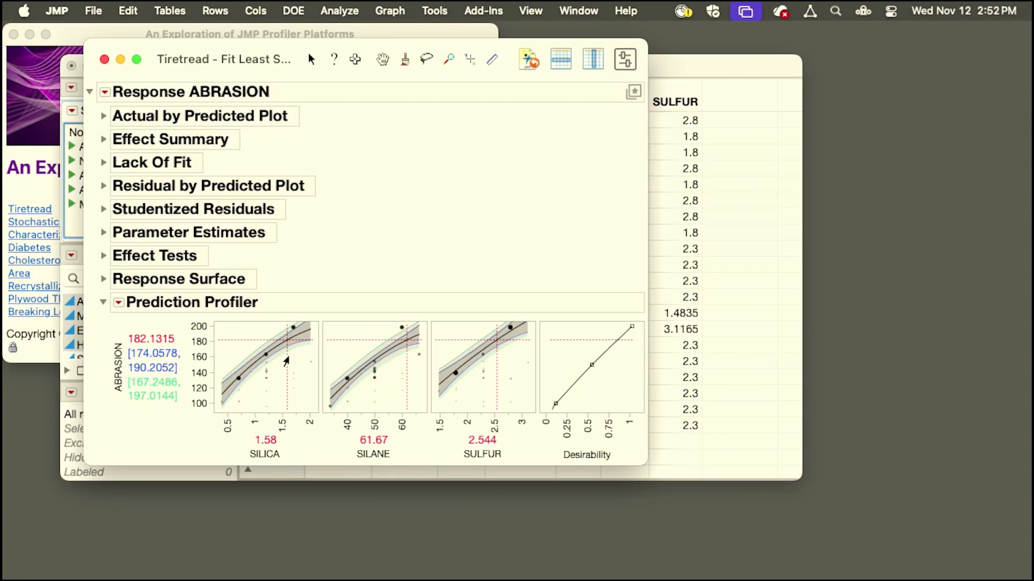
- Create a 3D scatterplot with SILICA, SILANE and SULFUR as the Y columns
left_click(397, 13)
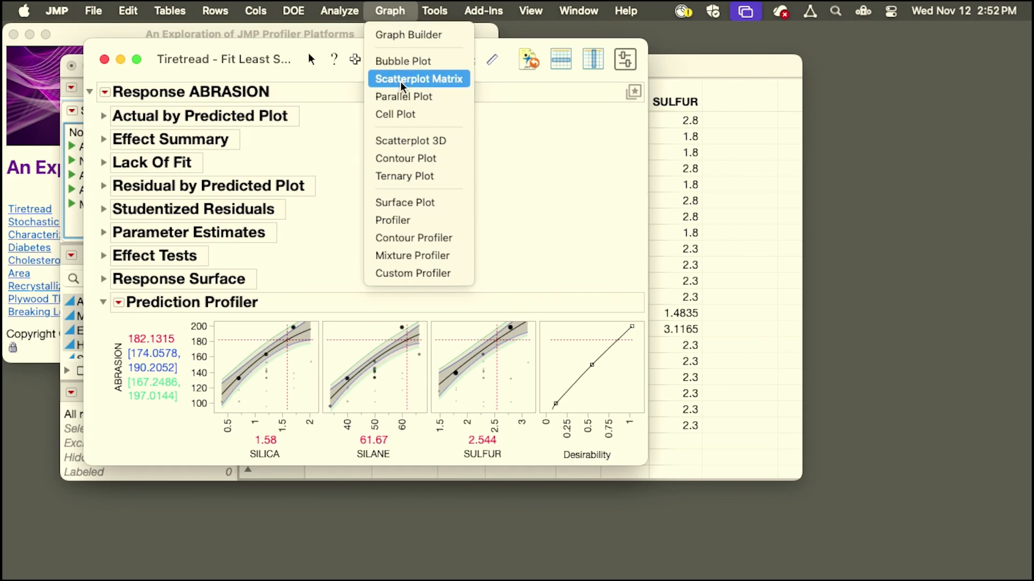
left_click(410, 140)
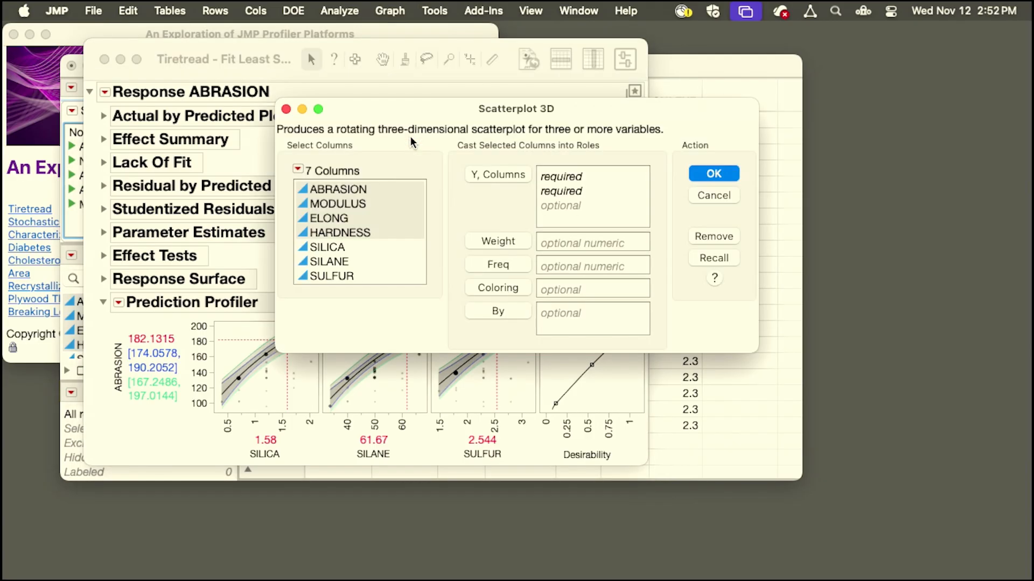
left_click(345, 261)
left_click_drag(345, 233, 352, 291)
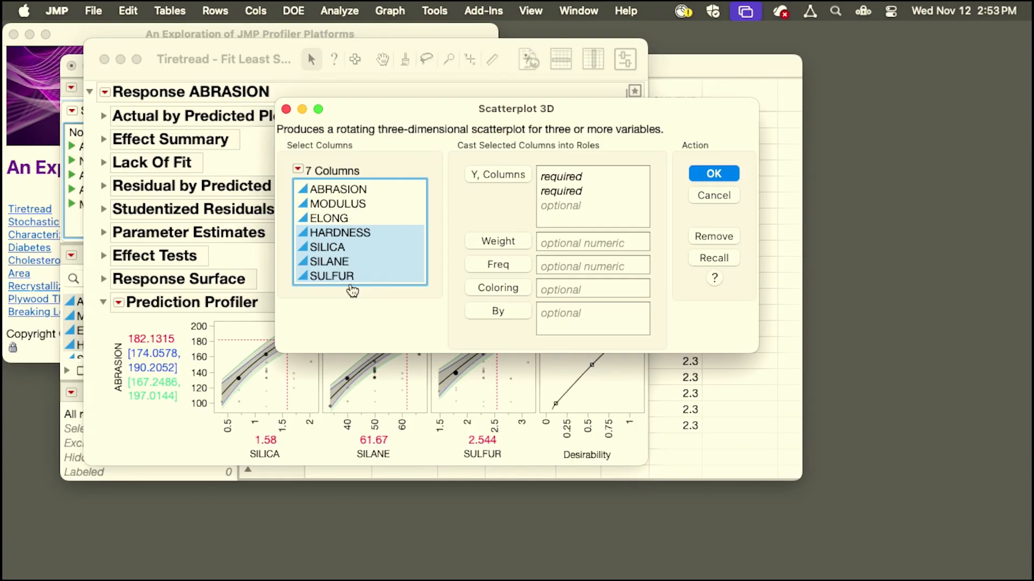
left_click(362, 234)
left_click(356, 251)
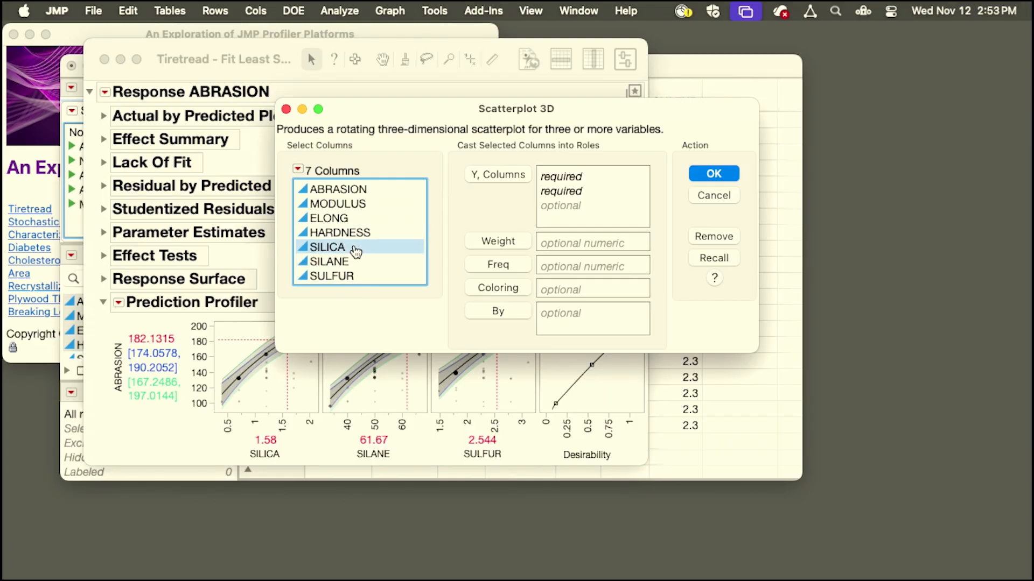
left_click_drag(356, 251, 354, 287)
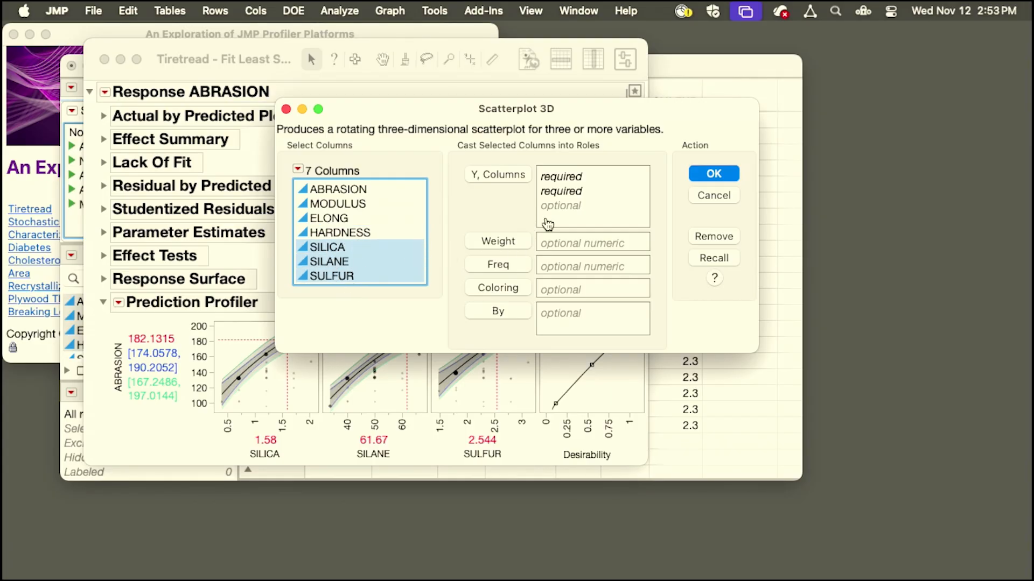
left_click(506, 176)
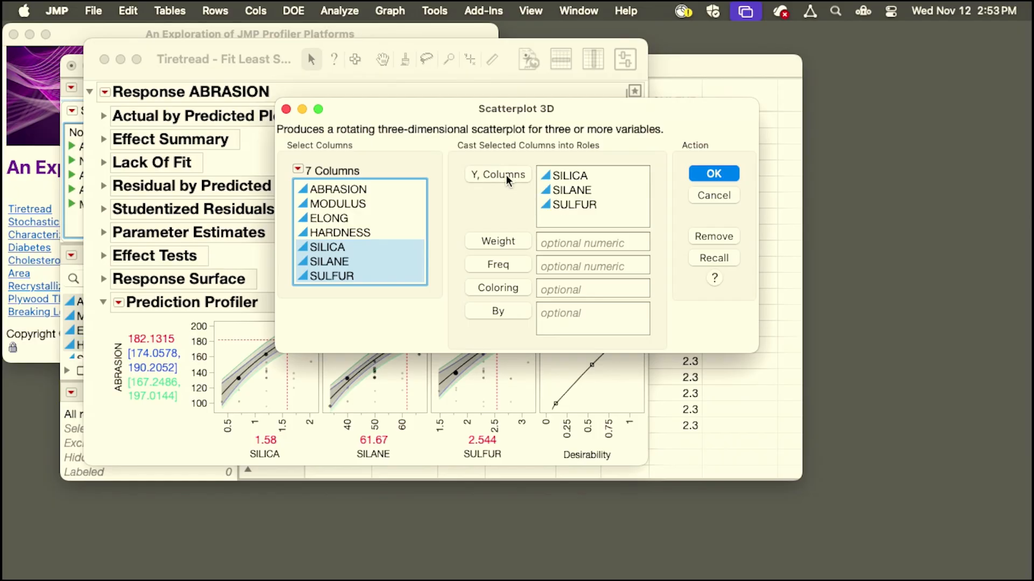
left_click(733, 176)
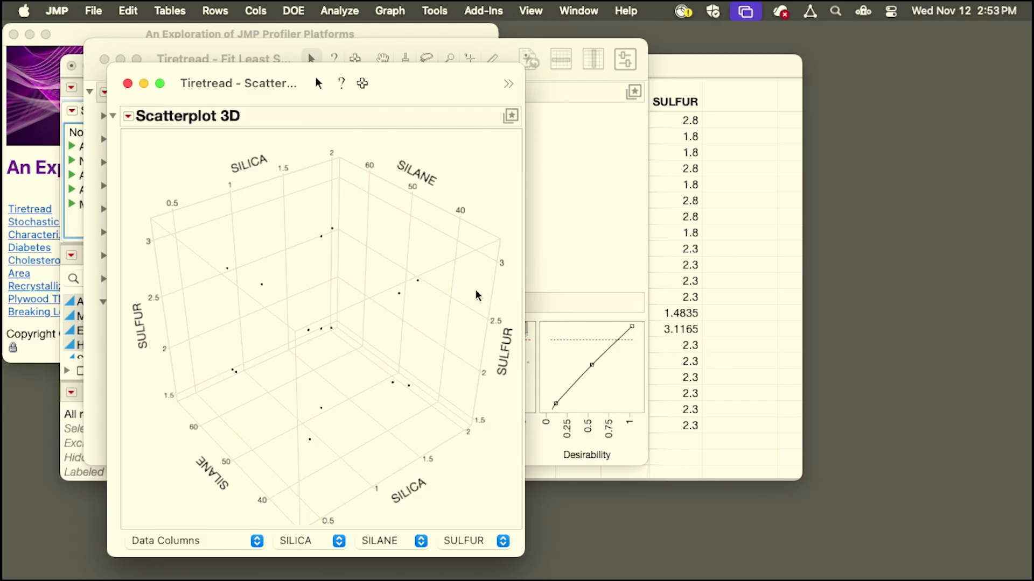
- Enlarge the marker size in the 3D scatterplot's display settings
right_click(470, 293)
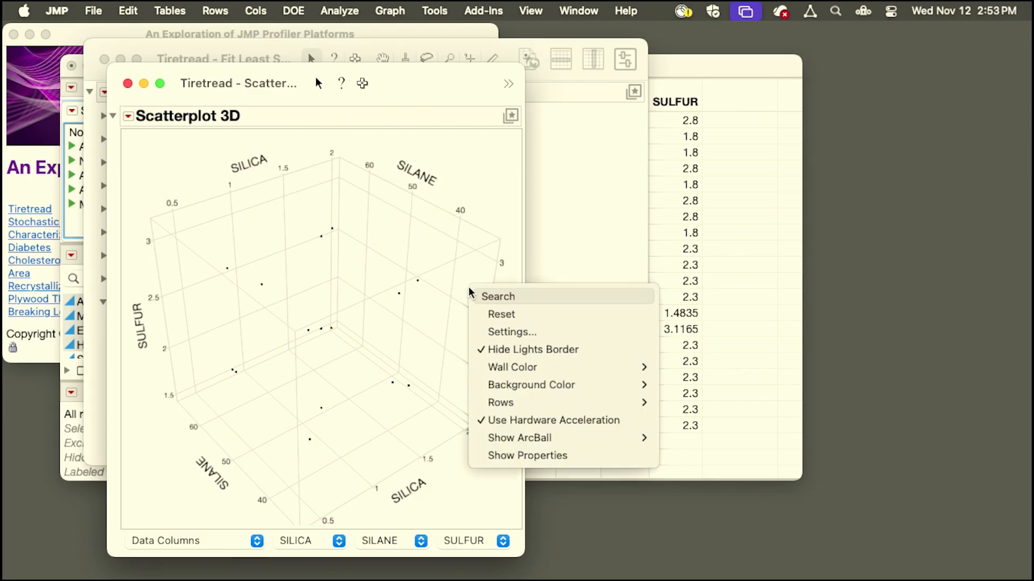
left_click(503, 331)
left_click_drag(543, 251, 576, 252)
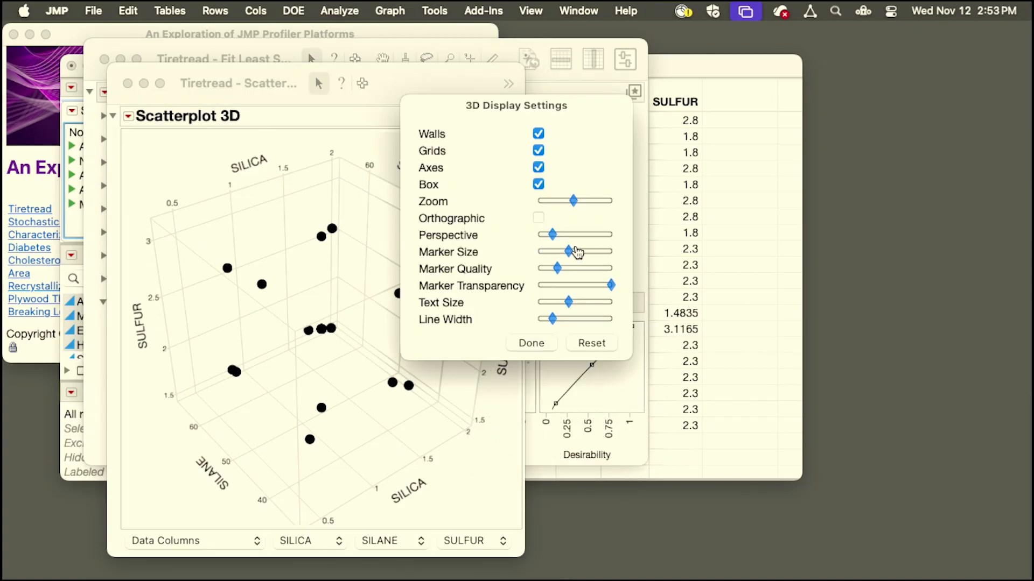
left_click(543, 343)
- Rotate the 3D scatterplot to examine the arrangement of the design points, and close its window
left_click_drag(401, 356, 418, 317)
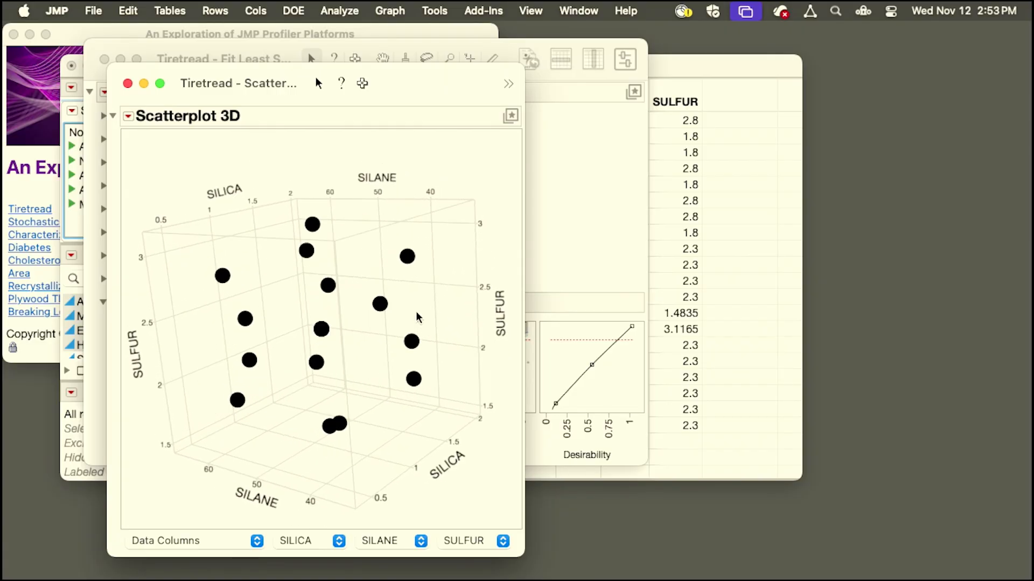
left_click_drag(427, 225, 404, 370)
left_click(127, 84)
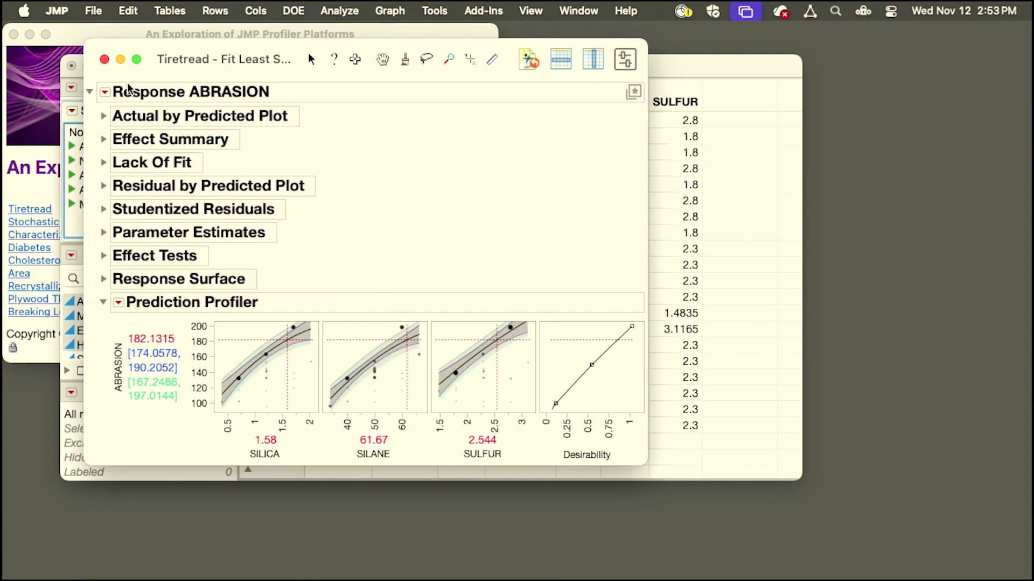
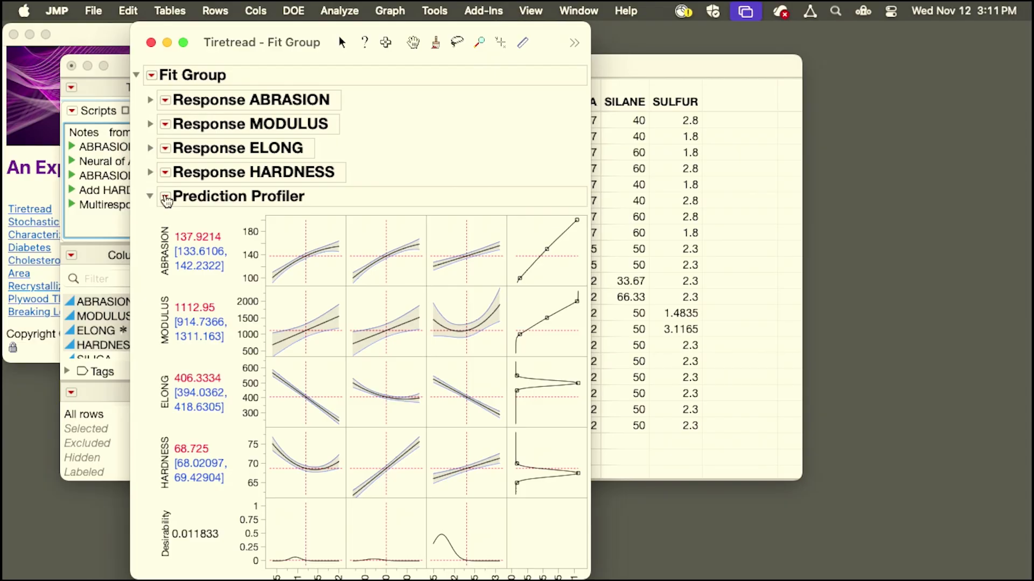
- Show overlaid interactions in the Fit Group report's Prediction Profiler
left_click(166, 198)
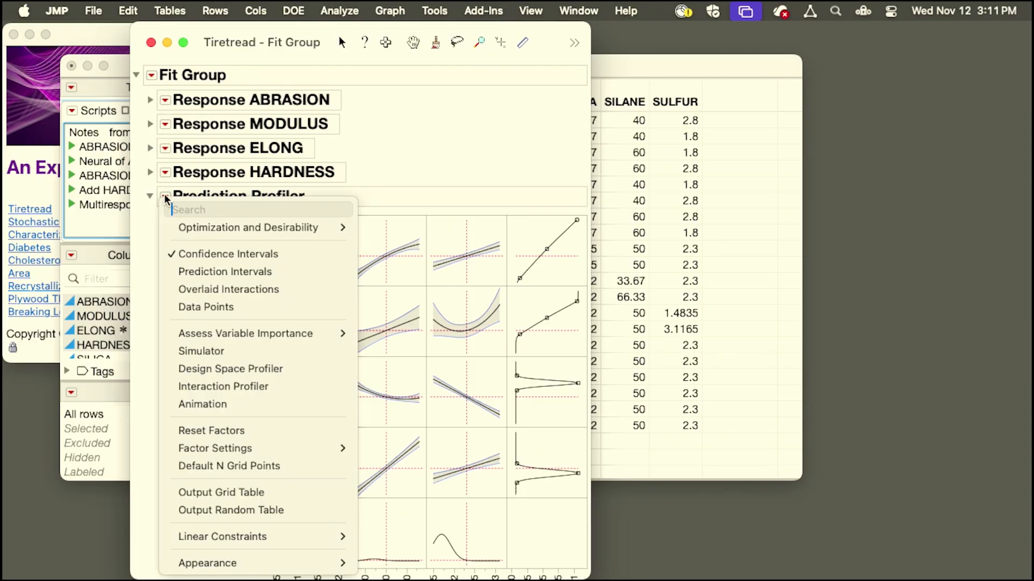
left_click(241, 289)
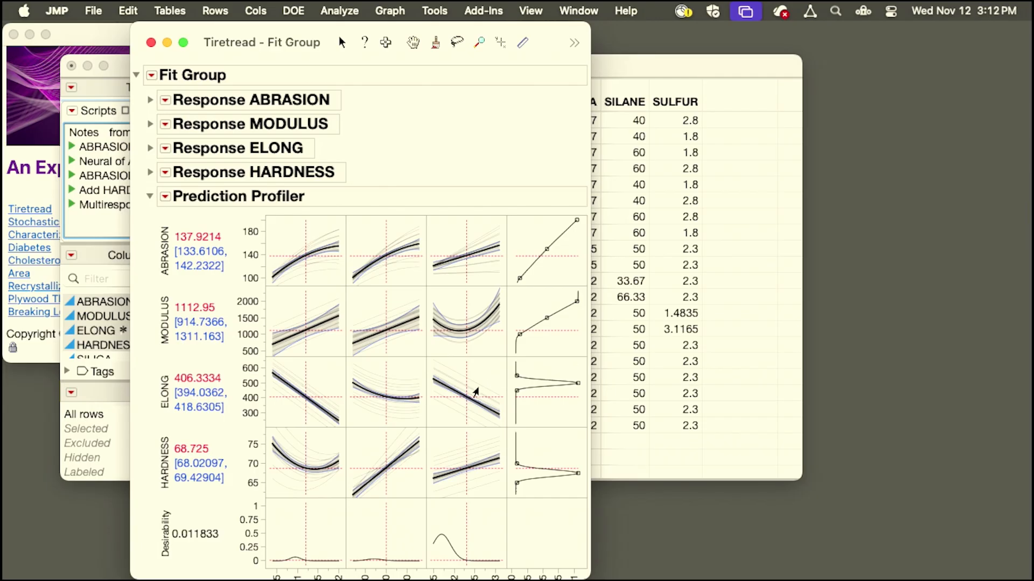
- Move the SULFUR setting to 3.1165 in the Prediction Profiler and choose Two-Way combinations for the overlaid interactions
left_click_drag(465, 398, 528, 404)
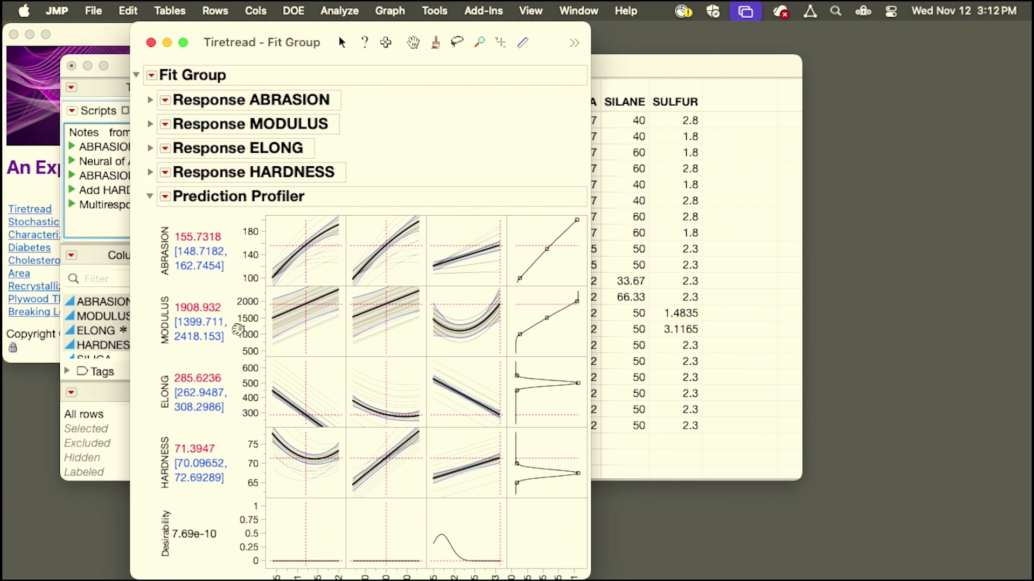
scroll(311, 248, "down", 2)
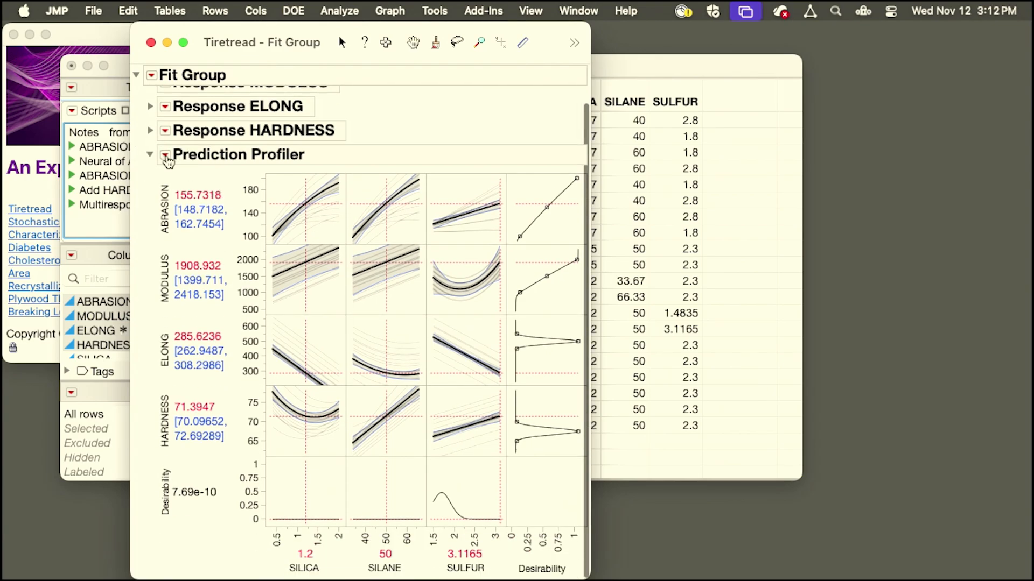
left_click(165, 155)
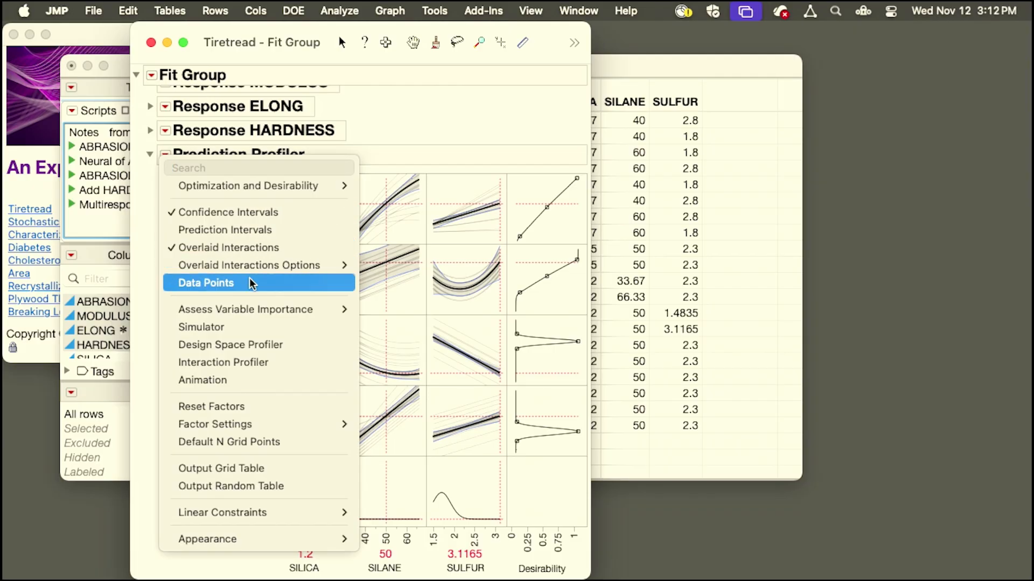
mouse_move(262, 267)
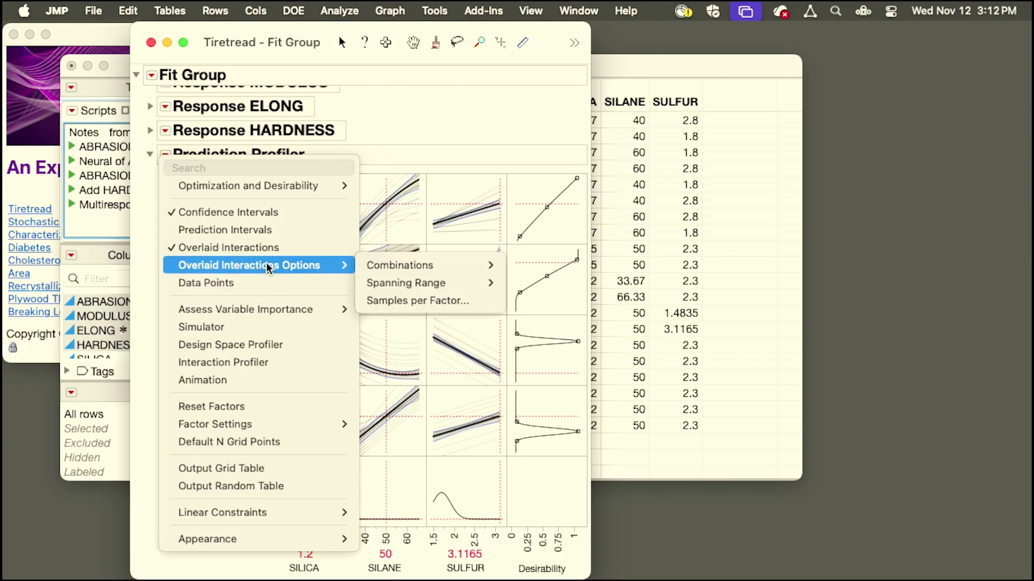
mouse_move(434, 269)
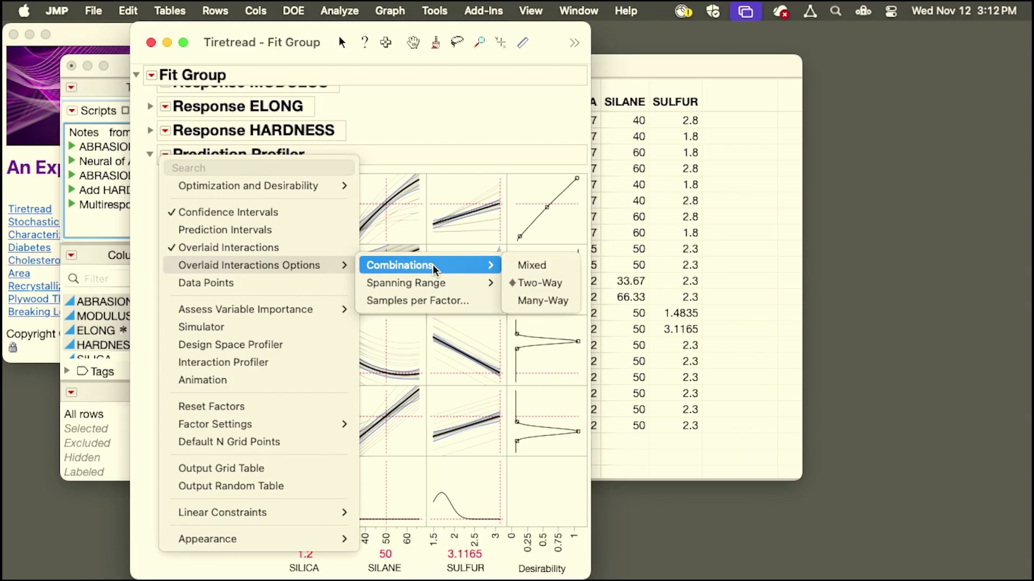
left_click(539, 283)
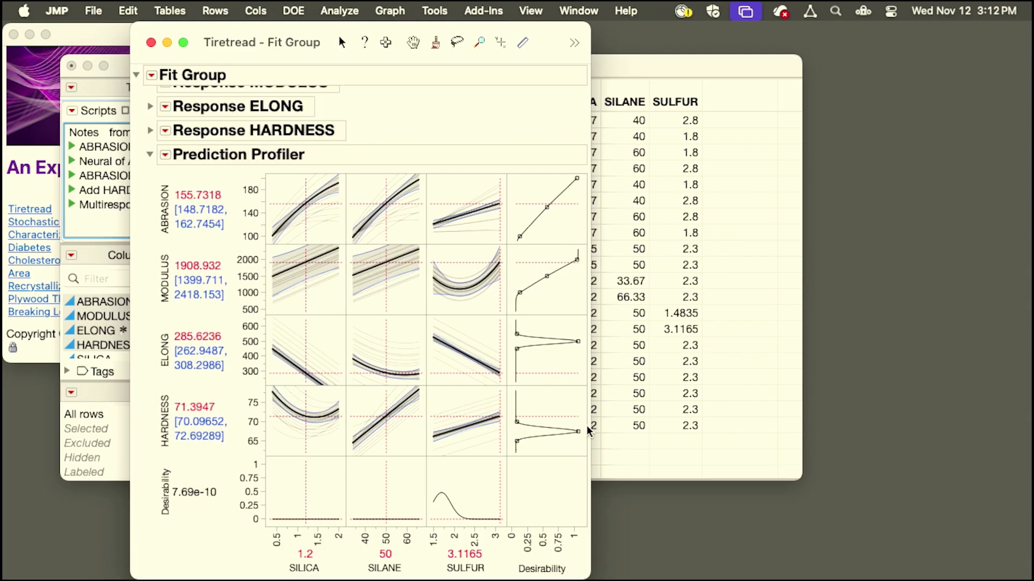
- Widen the Fit Group report window and add the Interaction Profiler to the Prediction Profiler
left_click_drag(591, 429, 846, 393)
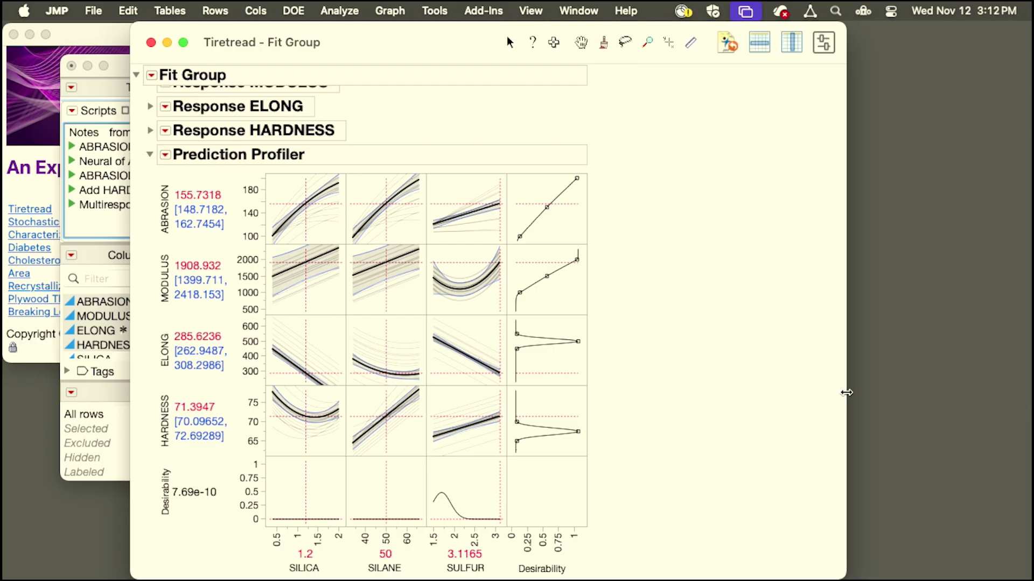
left_click(165, 155)
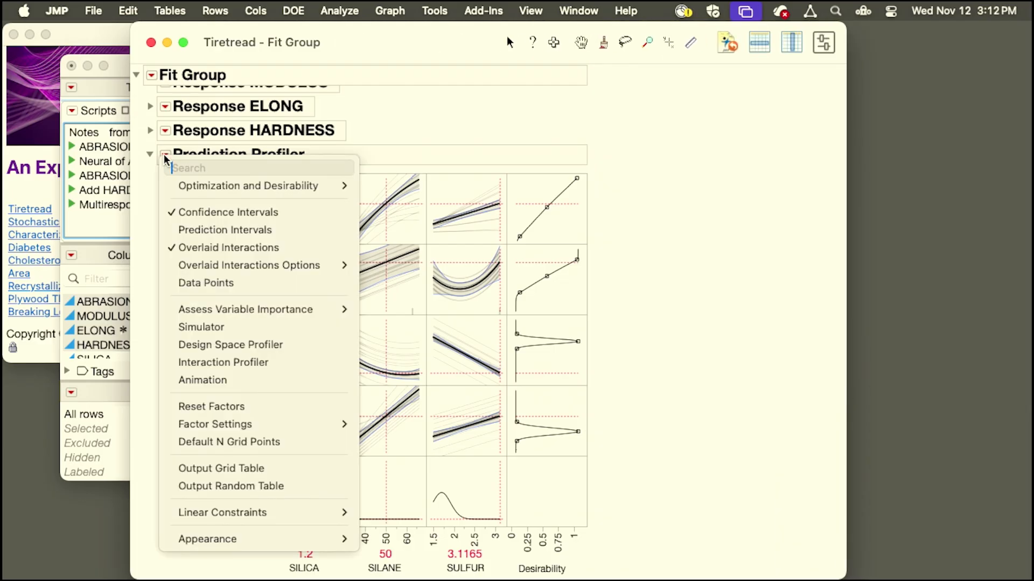
left_click(238, 363)
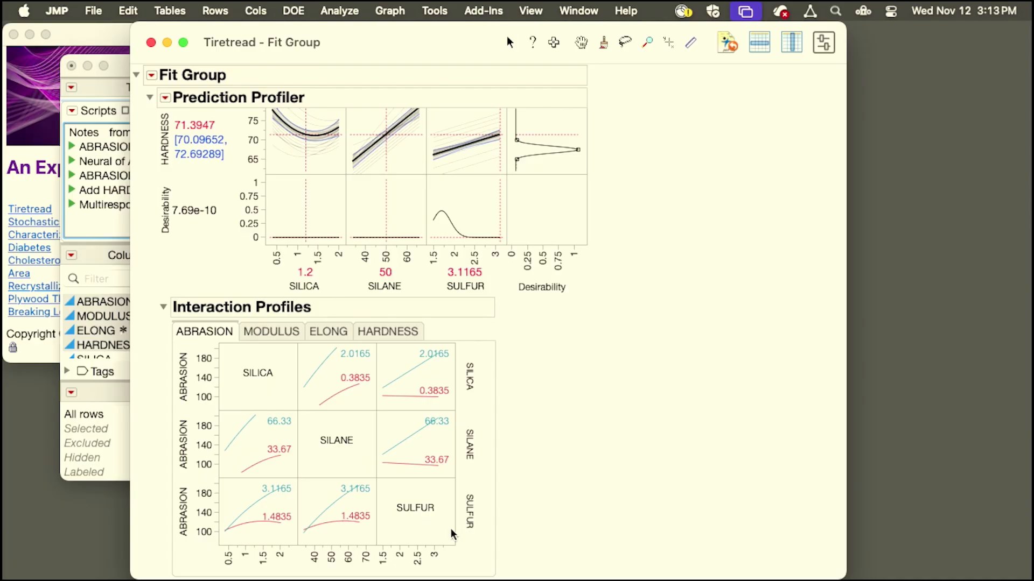
- Examine the MODULUS and ELONG interaction profiles and compare them with the Prediction Profiler curves
left_click(279, 335)
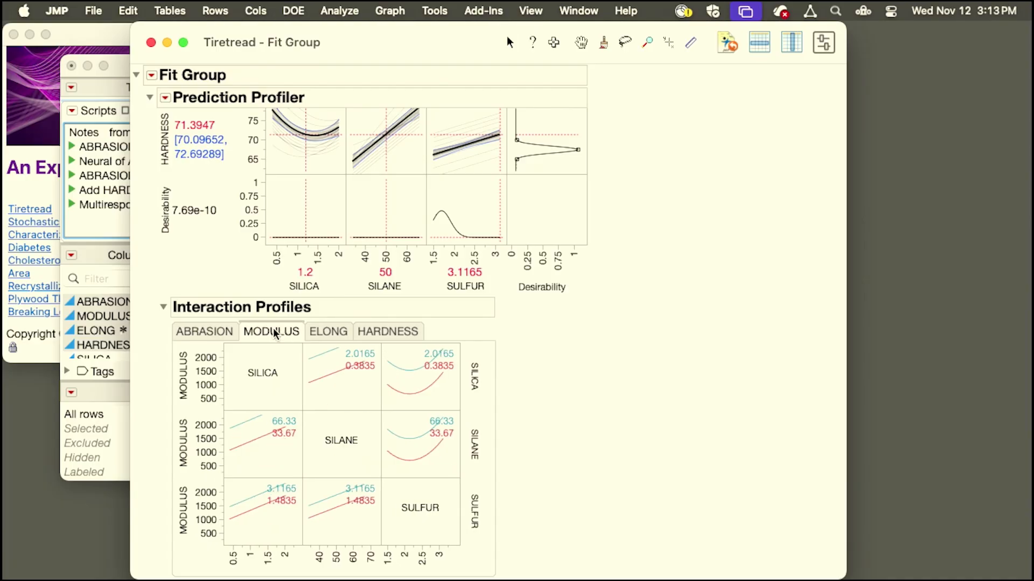
left_click(328, 333)
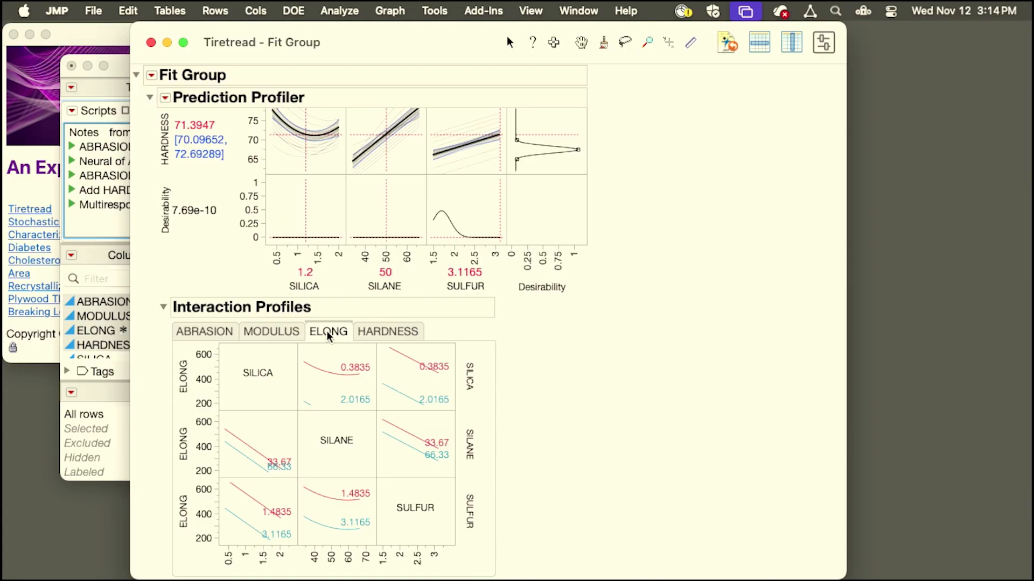
scroll(514, 148, "up", 5)
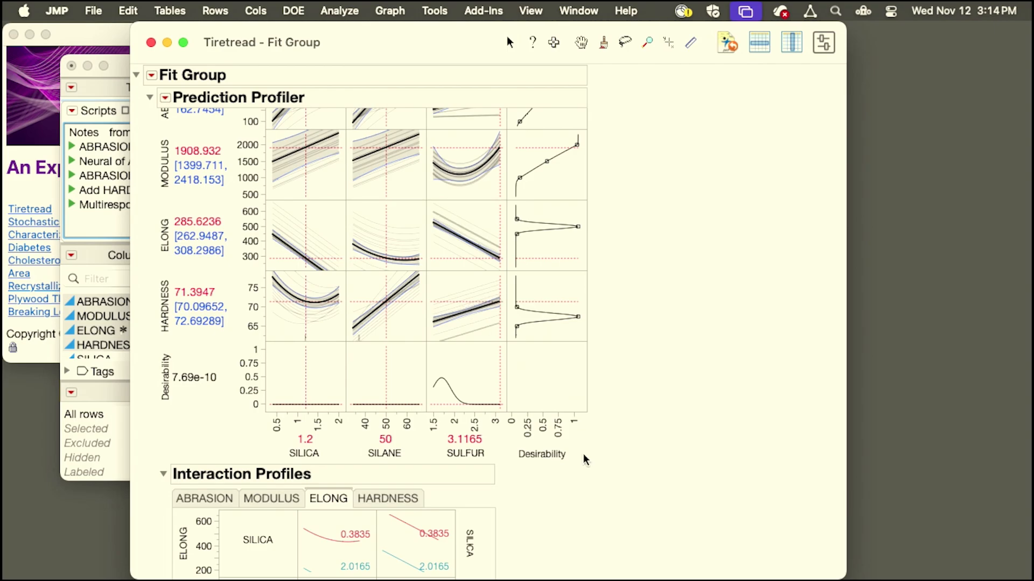
scroll(584, 459, "down", 1)
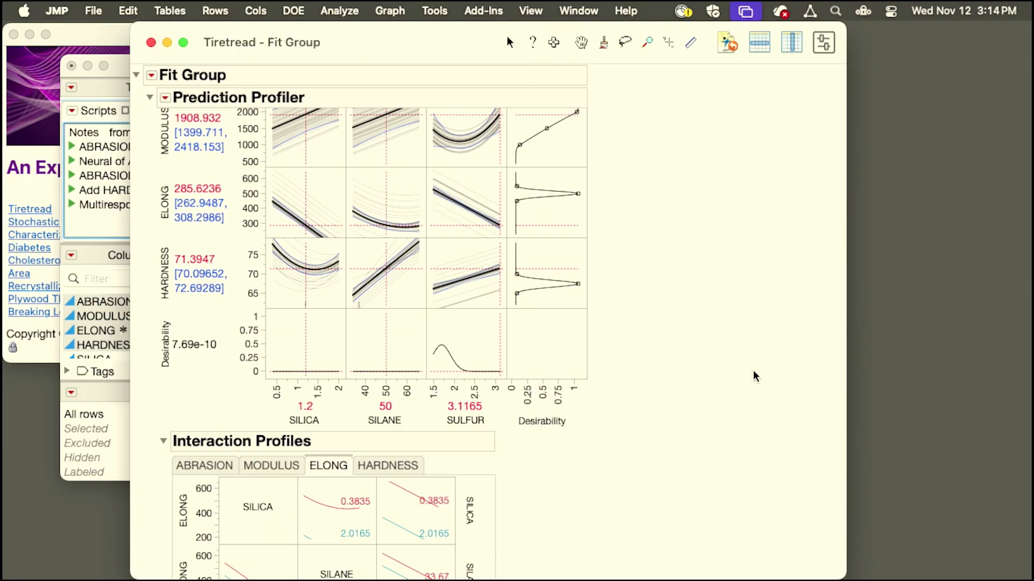
- Show data points in the Fit Group Prediction Profiler and move the SULFUR setting to about 1.753
scroll(752, 370, "up", 5)
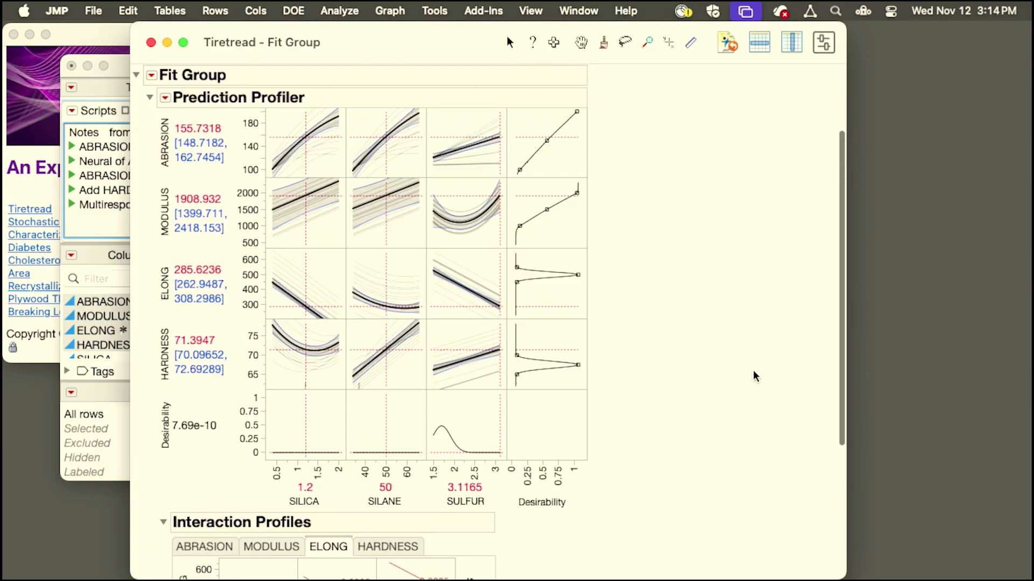
left_click(165, 157)
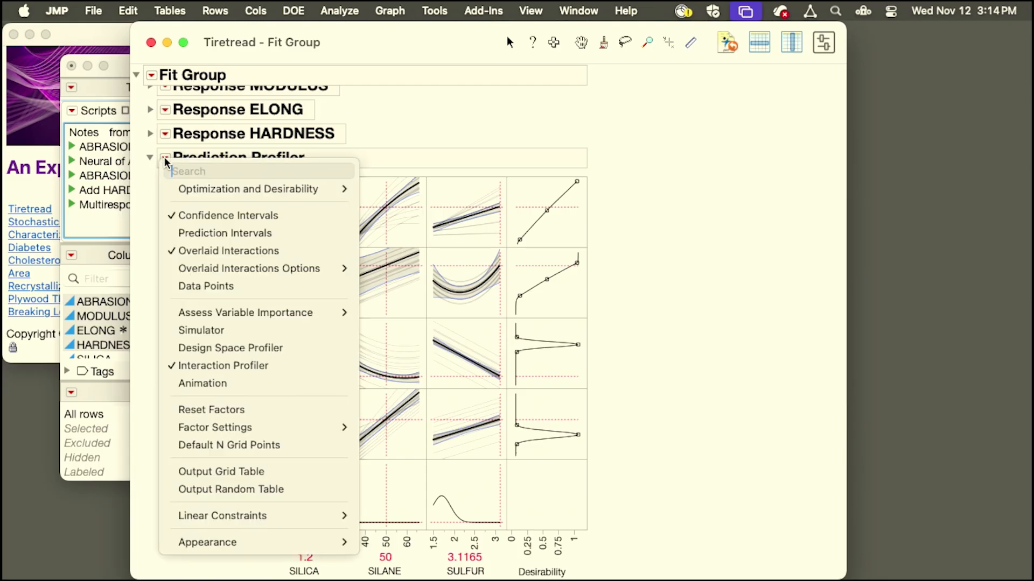
left_click(203, 287)
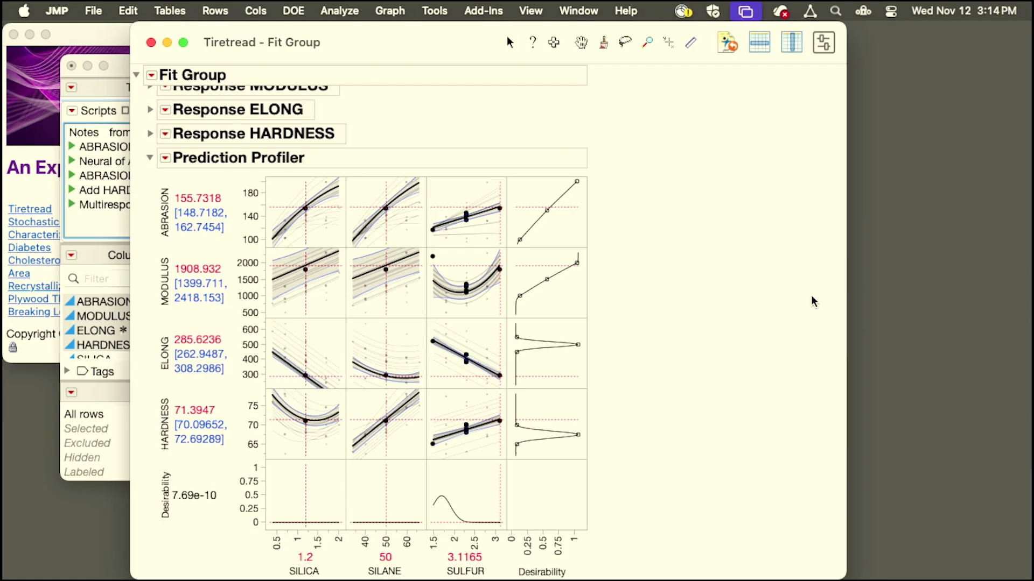
left_click_drag(501, 215, 441, 245)
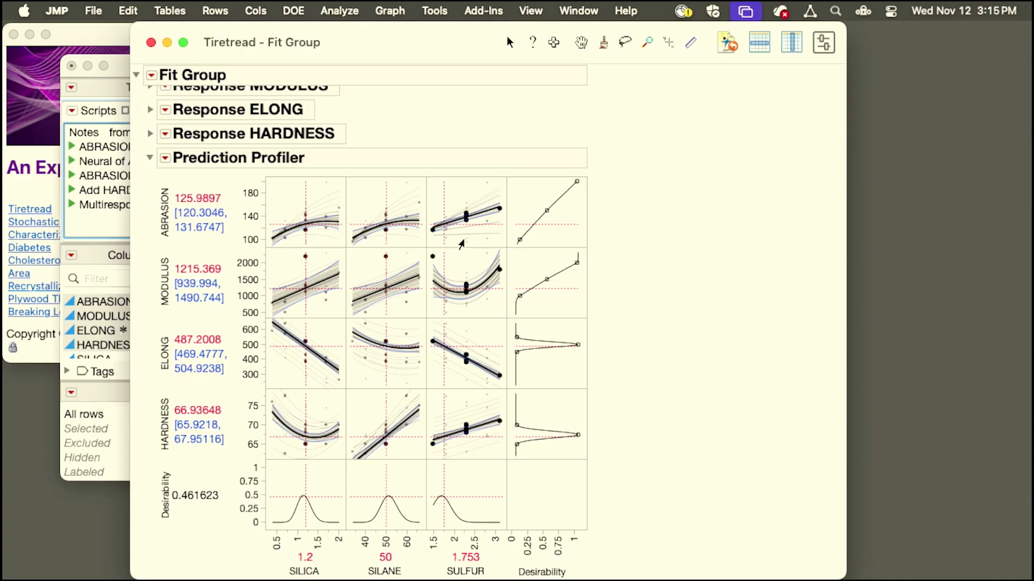
- Assess variable importance in the Prediction Profiler using Independent Uniform Inputs
left_click(164, 158)
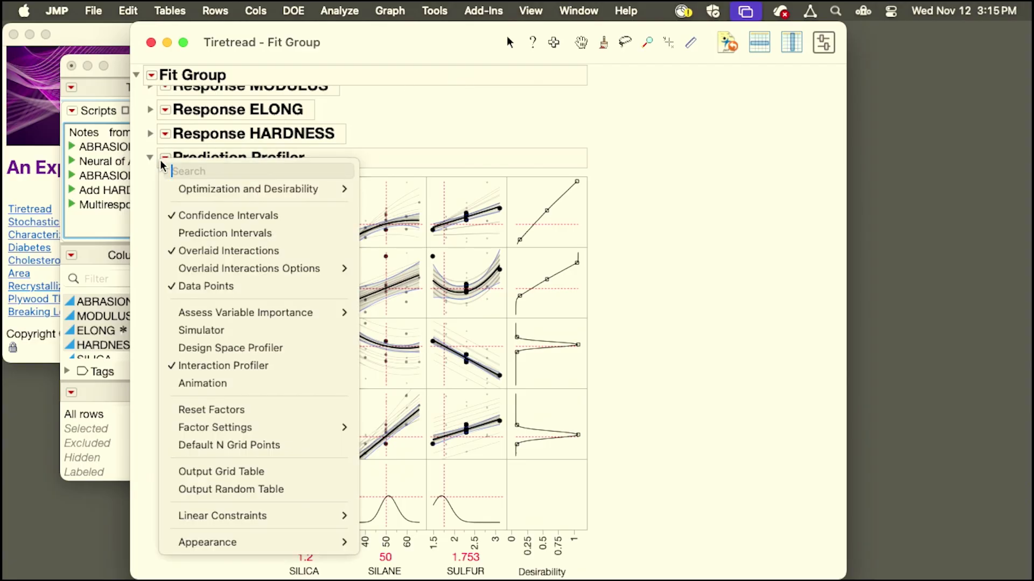
mouse_move(229, 315)
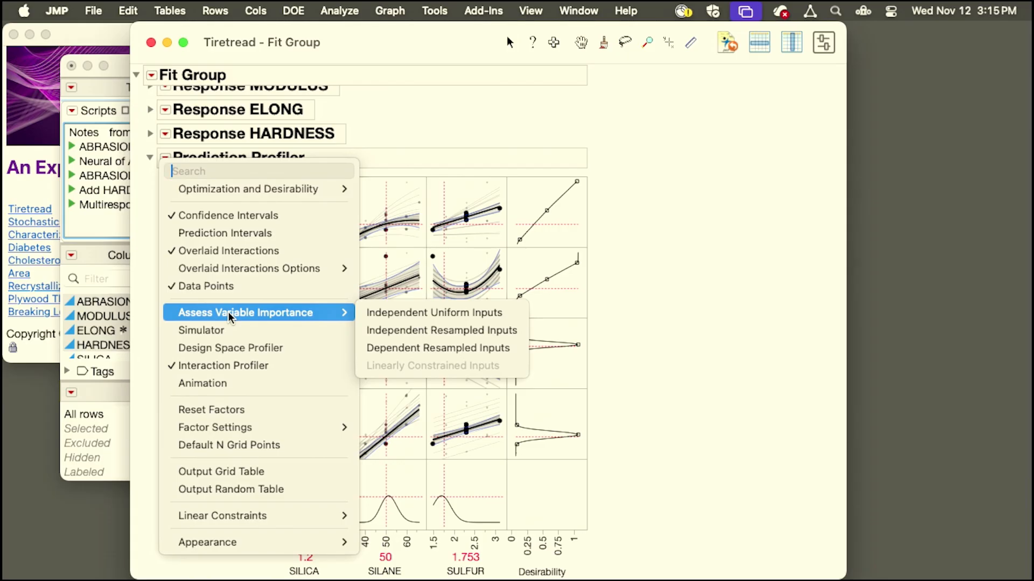
left_click(434, 312)
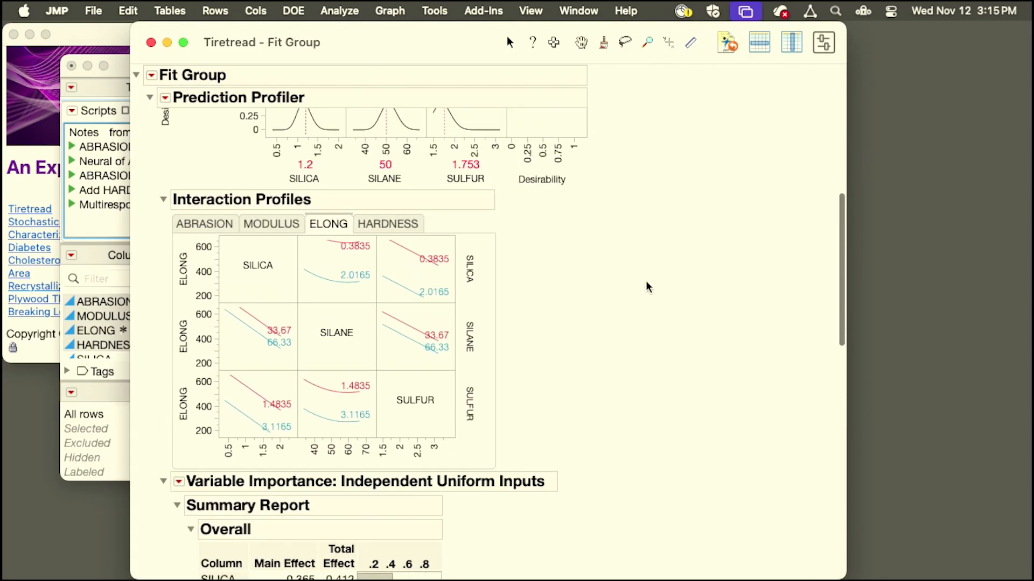
- Review the Variable Importance summary report for the overall and individual response effects, and the Marginal Model Plots
scroll(646, 285, "down", 10)
scroll(647, 285, "down", 5)
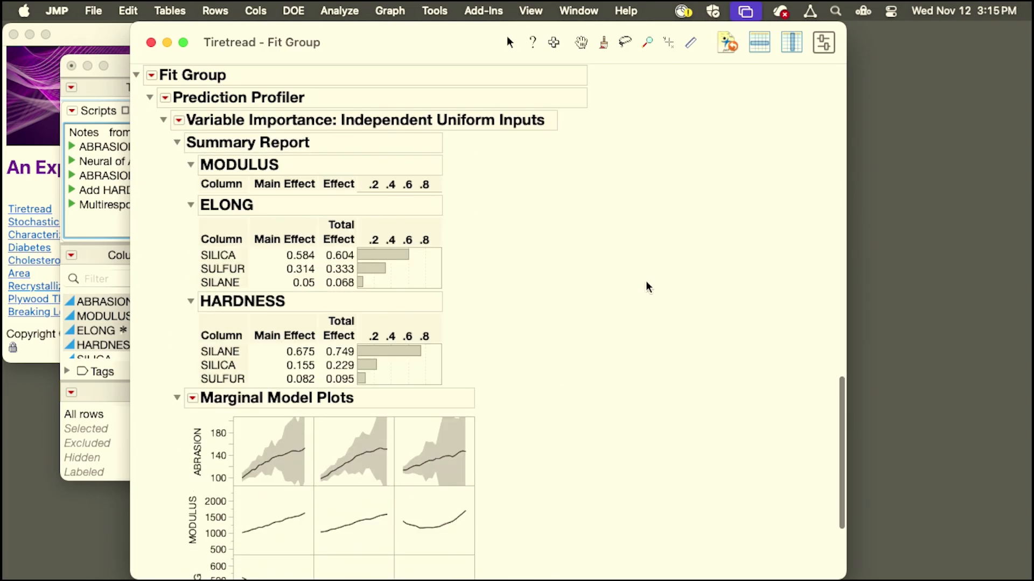
scroll(646, 286, "up", 8)
scroll(646, 287, "up", 5)
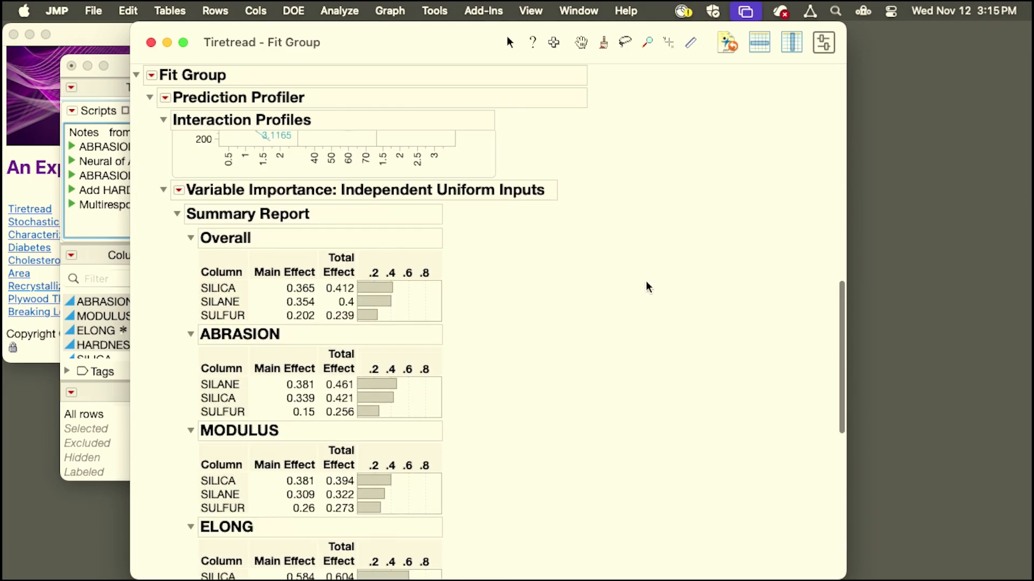
scroll(646, 287, "down", 6)
scroll(646, 287, "up", 2)
scroll(647, 287, "up", 1)
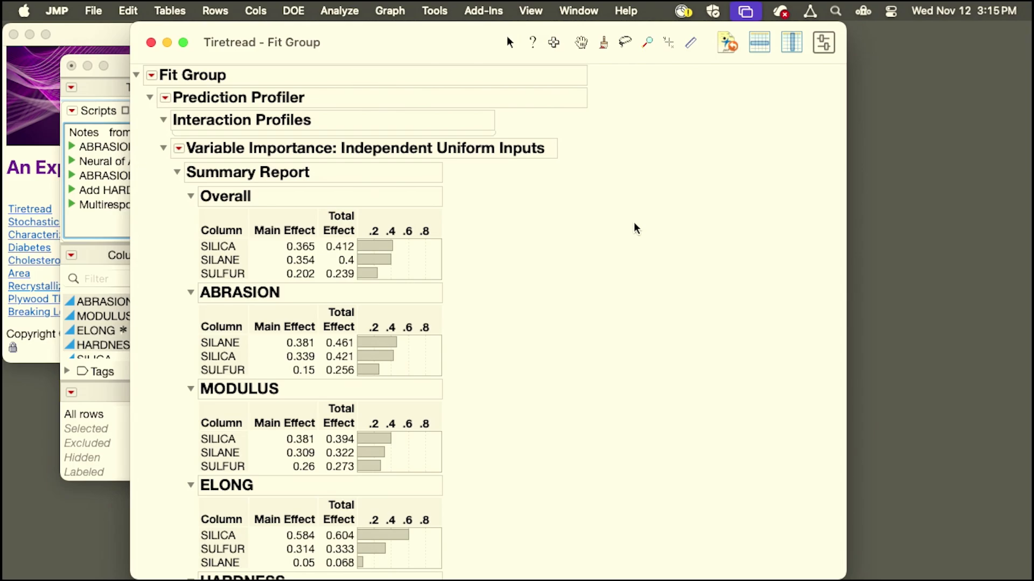
- Move the Fit Group report aside, open the Diabetes data table from the journal and run its Neural of Y script
left_click_drag(438, 38, 567, 37)
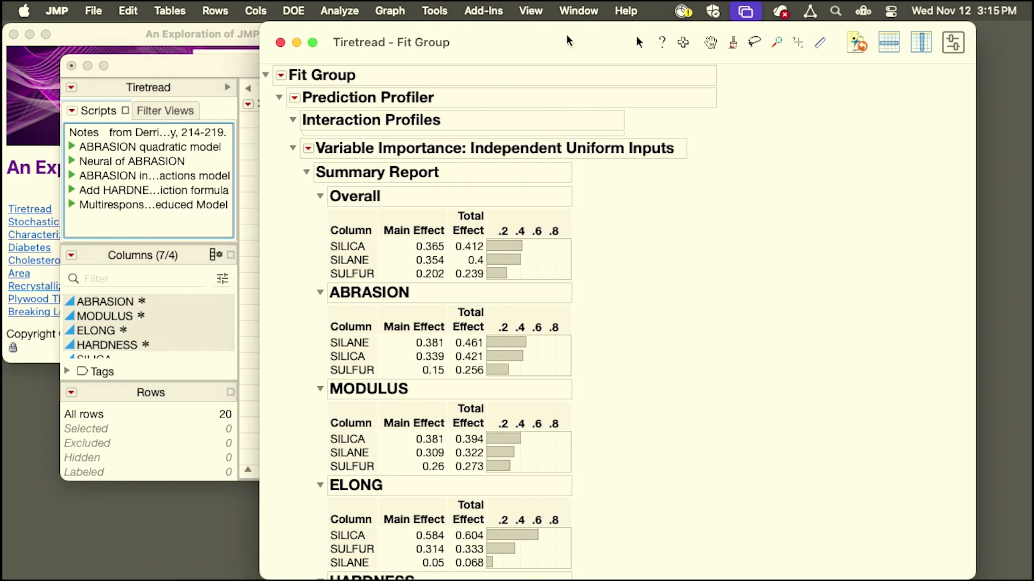
left_click(40, 192)
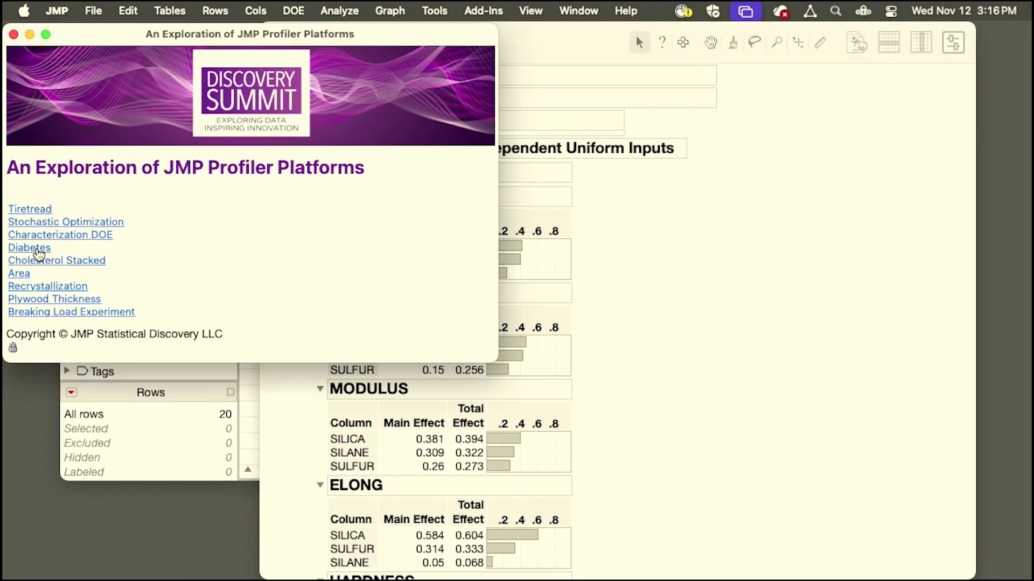
left_click(37, 248)
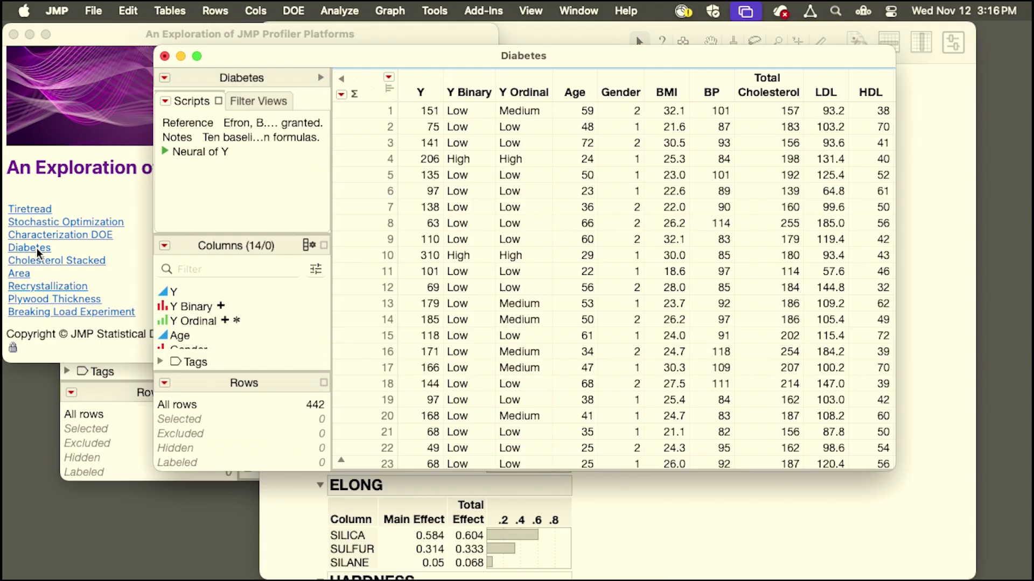
left_click(164, 153)
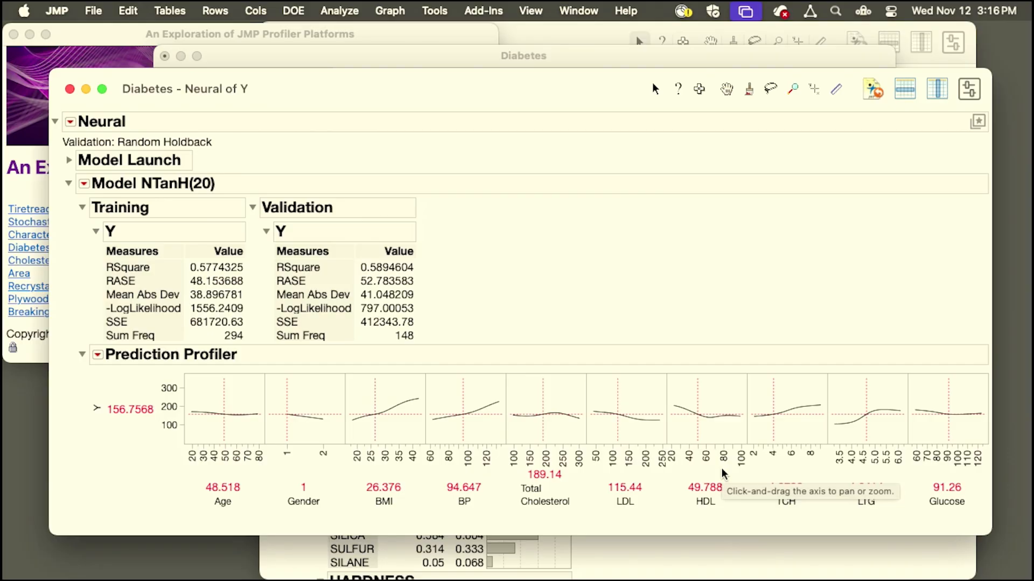
- Turn on Extrapolation Control in the Prediction Profiler of the Neural of Y report
left_click(97, 355)
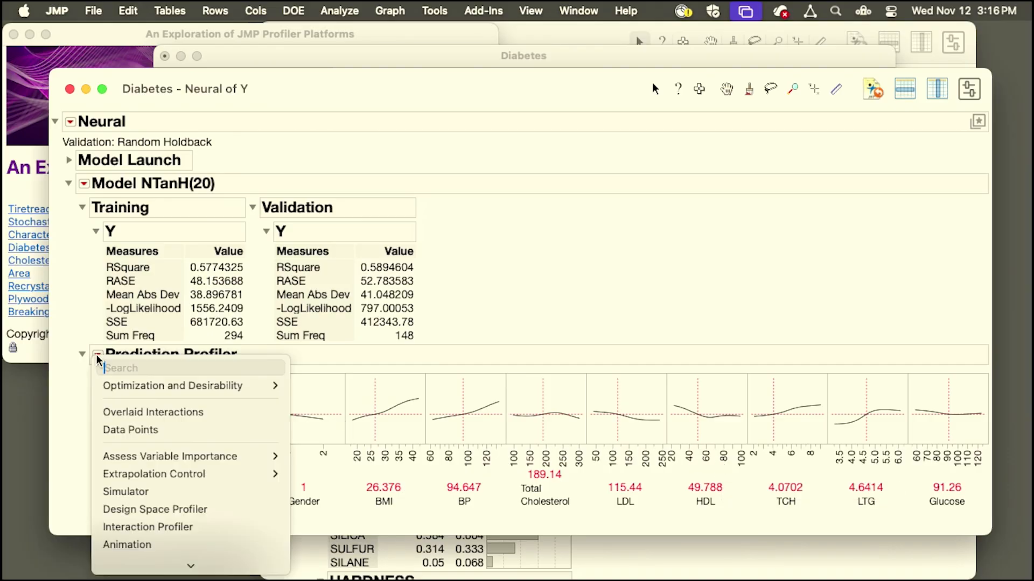
mouse_move(138, 475)
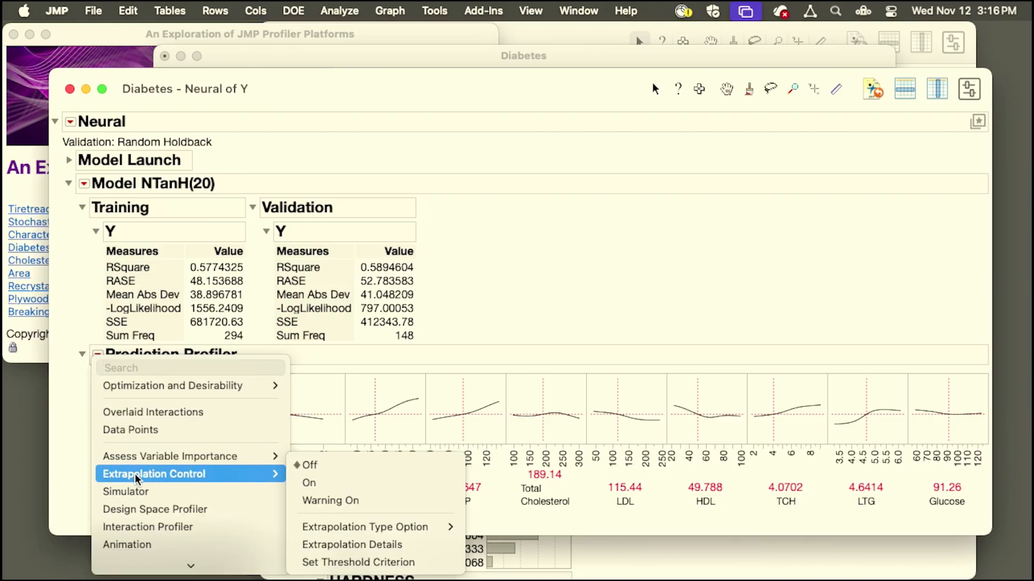
left_click(386, 483)
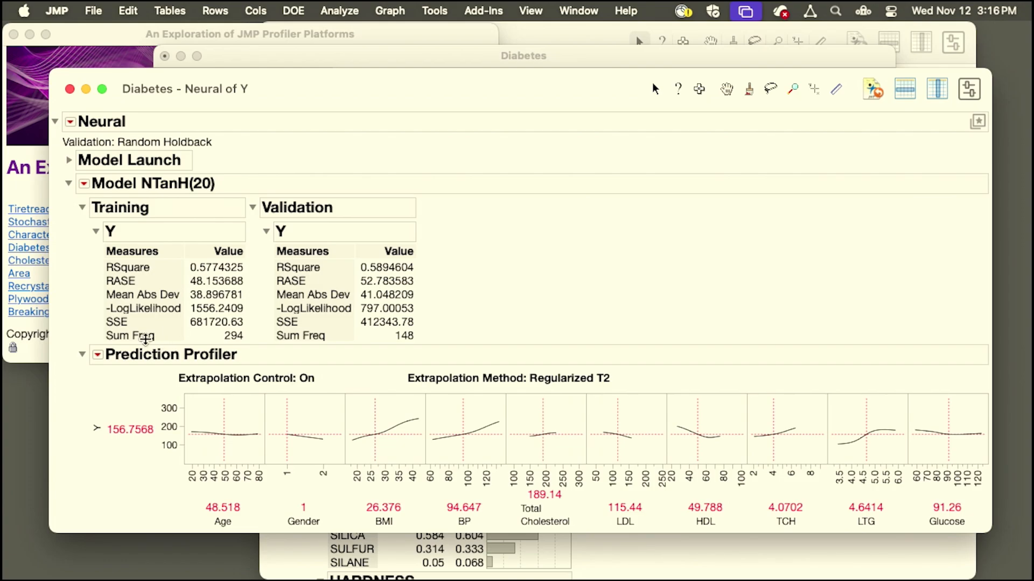
- Show the data points in the Neural of Y Prediction Profiler, and hide them again
left_click(97, 355)
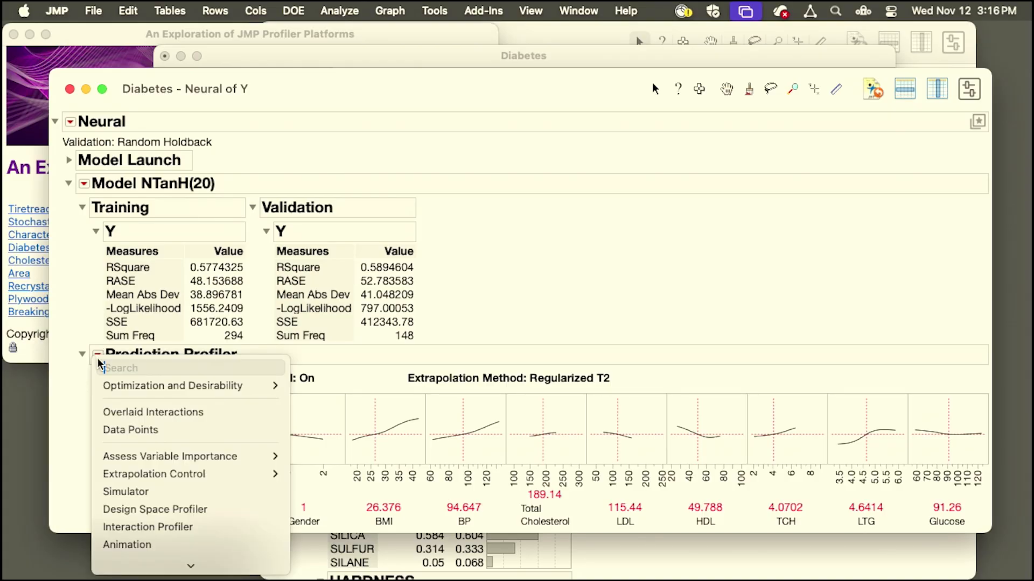
left_click(135, 429)
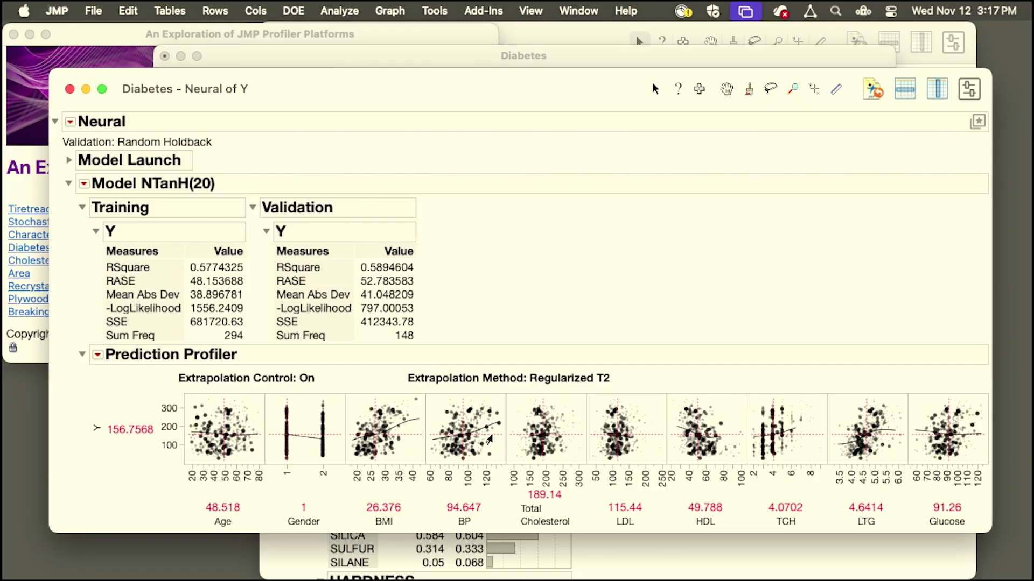
left_click(99, 355)
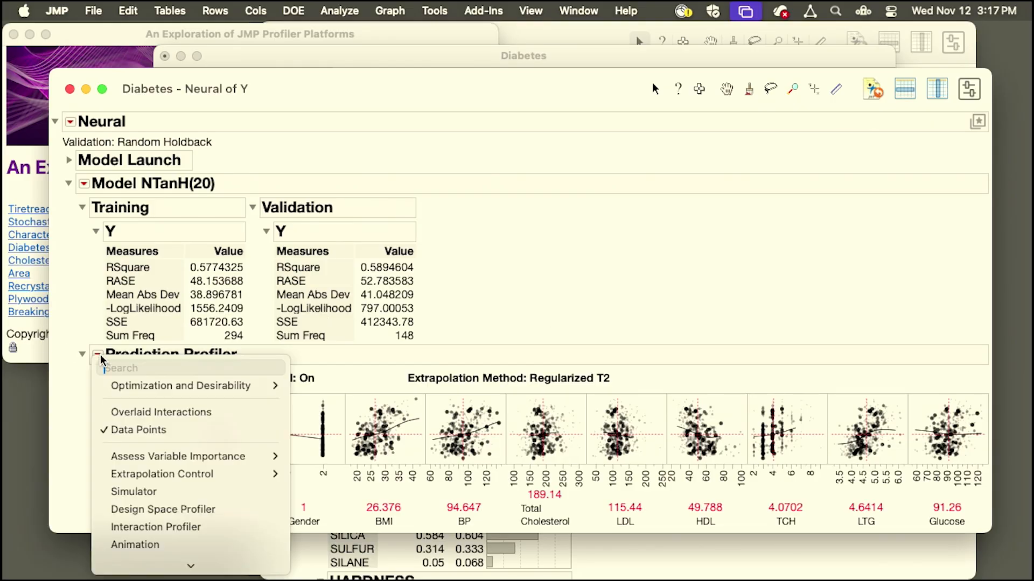
left_click(129, 430)
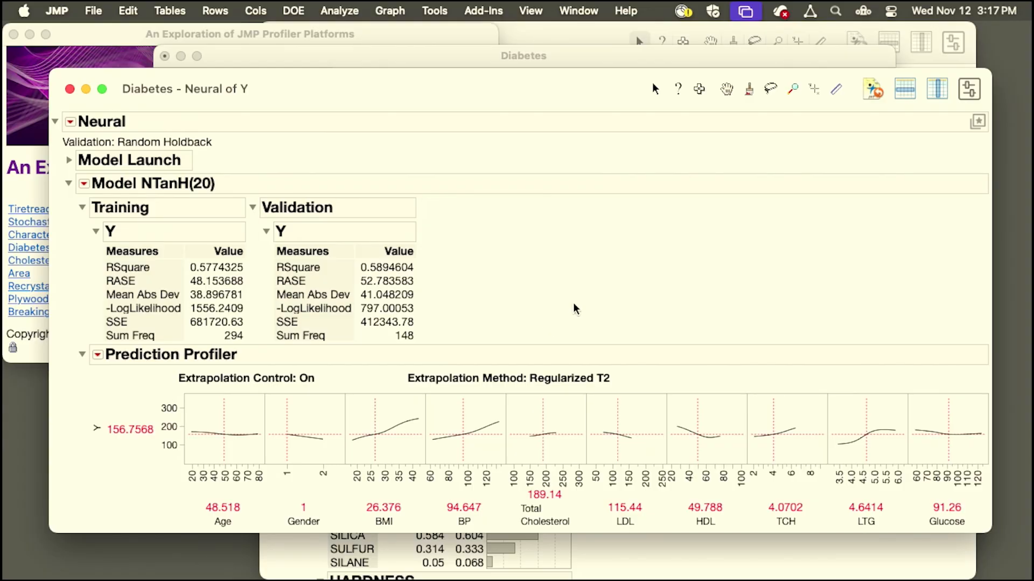
- Raise the LDL setting to about 157.2 in the extrapolation-controlled Prediction Profiler
left_click_drag(618, 431, 631, 430)
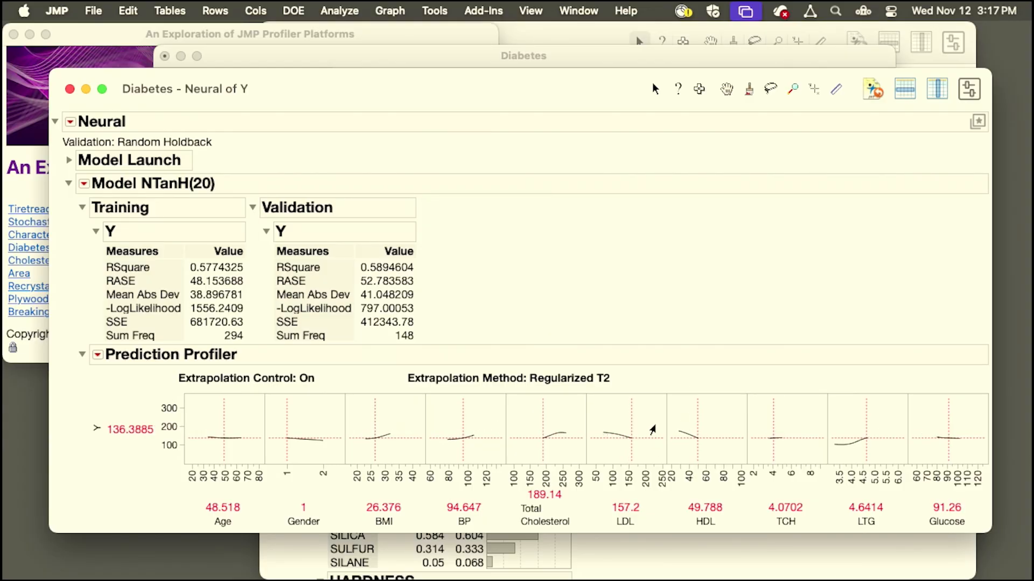
- Lower the LDL setting to about 85.6 and switch the Prediction Profiler's Extrapolation Control to Warning On
left_click_drag(632, 430, 608, 433)
left_click(96, 355)
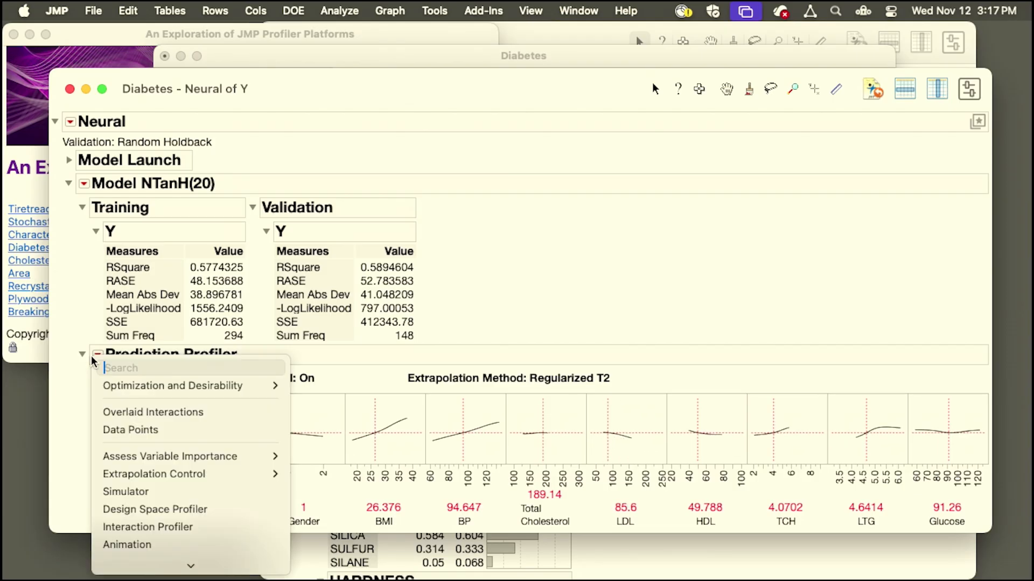
mouse_move(137, 475)
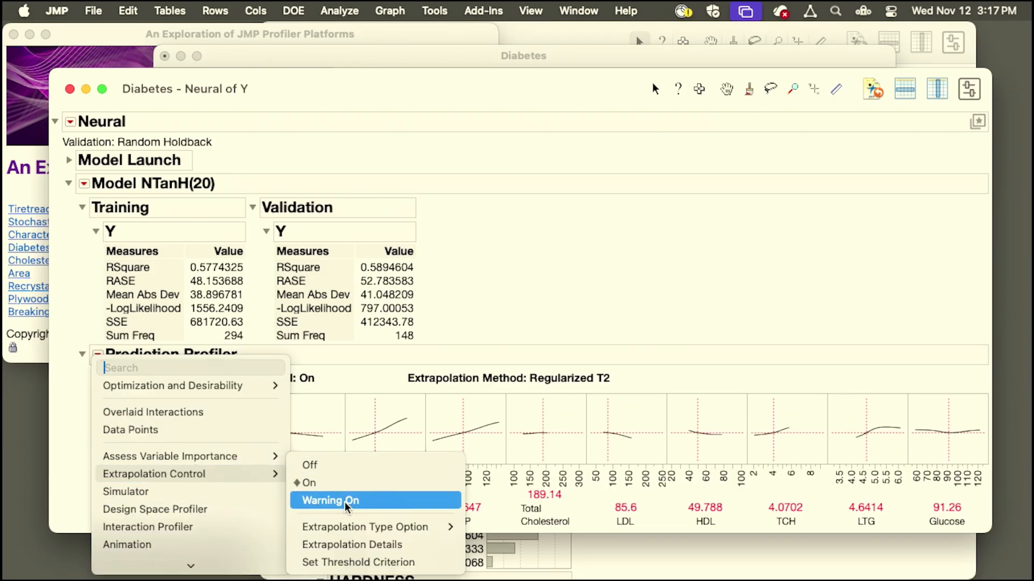
left_click(345, 501)
- Move the Total Cholesterol setting to about 194.6 and the LDL setting to about 196.2 in the Prediction Profiler
left_click_drag(542, 425, 544, 426)
left_click_drag(607, 414, 644, 418)
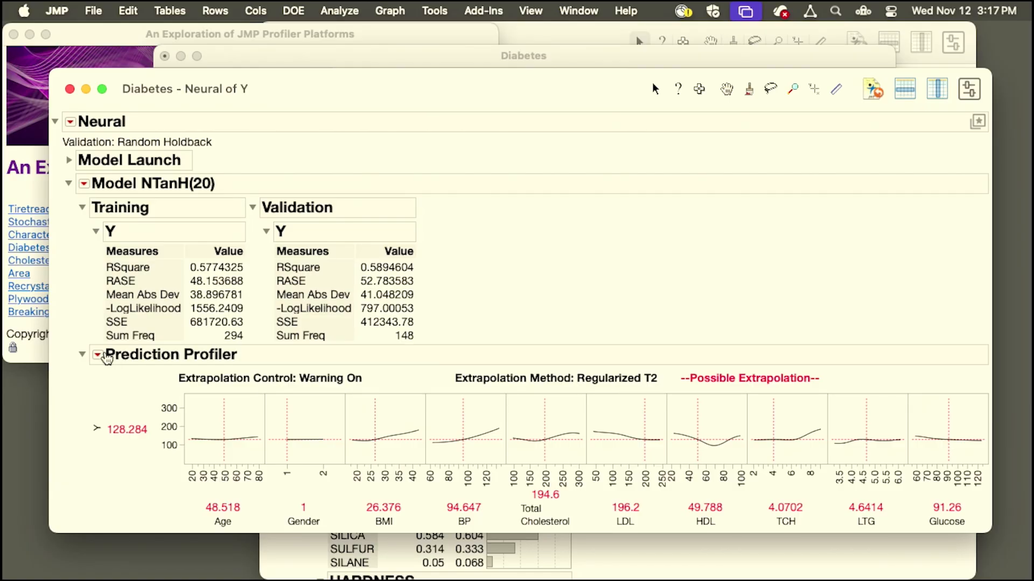
- Assess variable importance using Dependent Resampled Inputs, and select the Gender through BP rows in the Summary Report
left_click(97, 355)
mouse_move(173, 456)
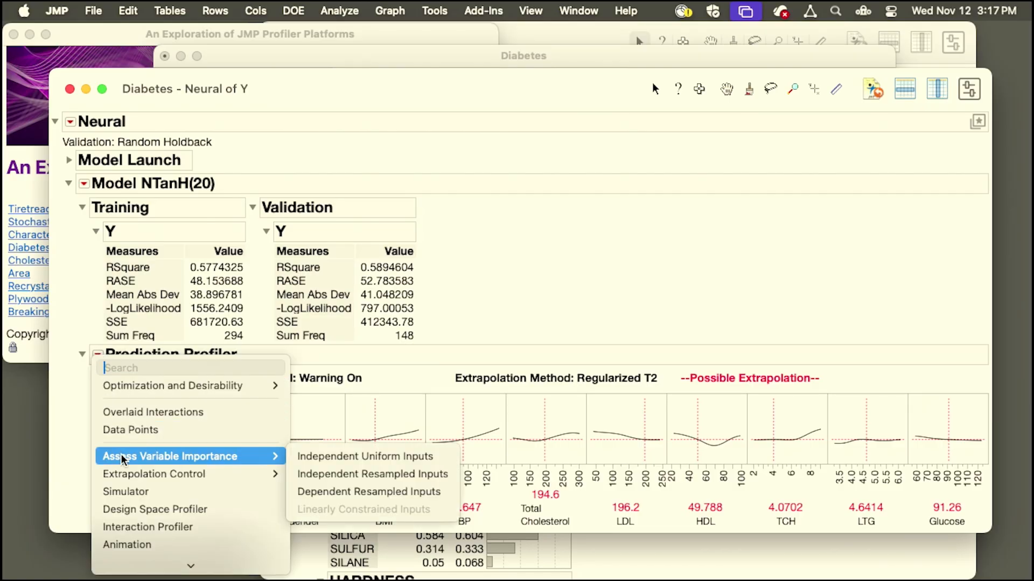
left_click(371, 492)
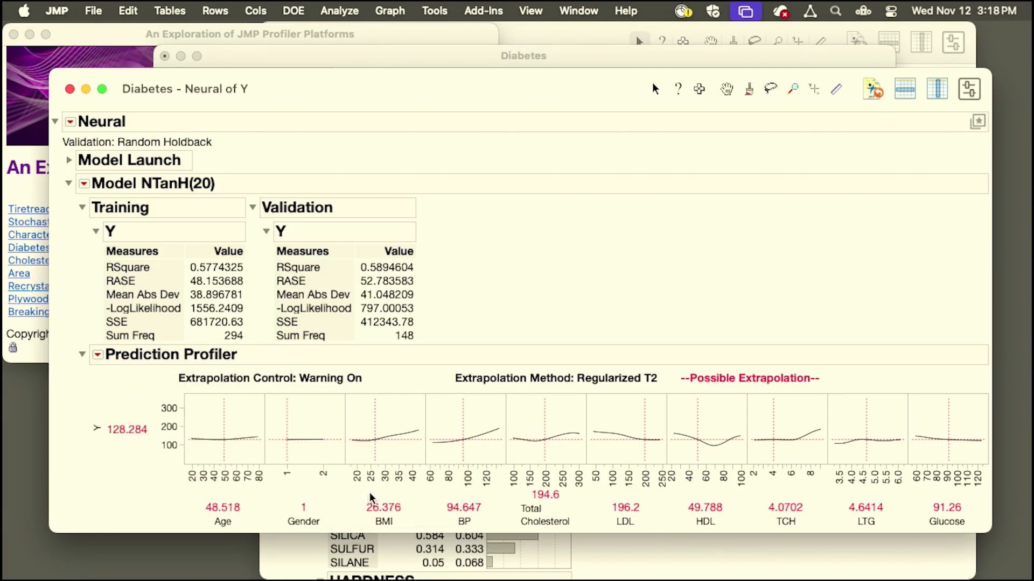
left_click_drag(132, 296, 133, 337)
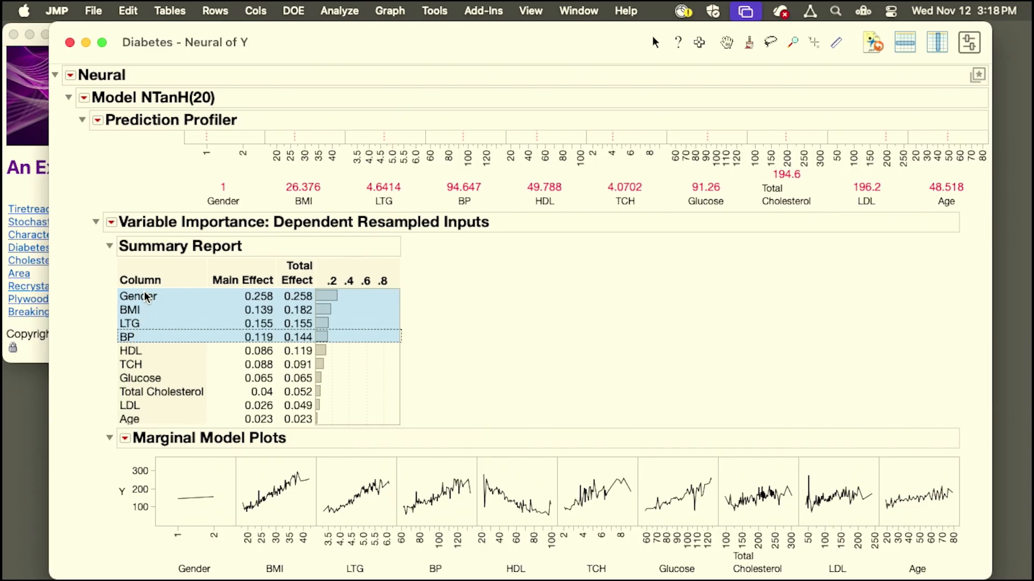
- Colorize the Prediction Profiler by variable importance
left_click(110, 221)
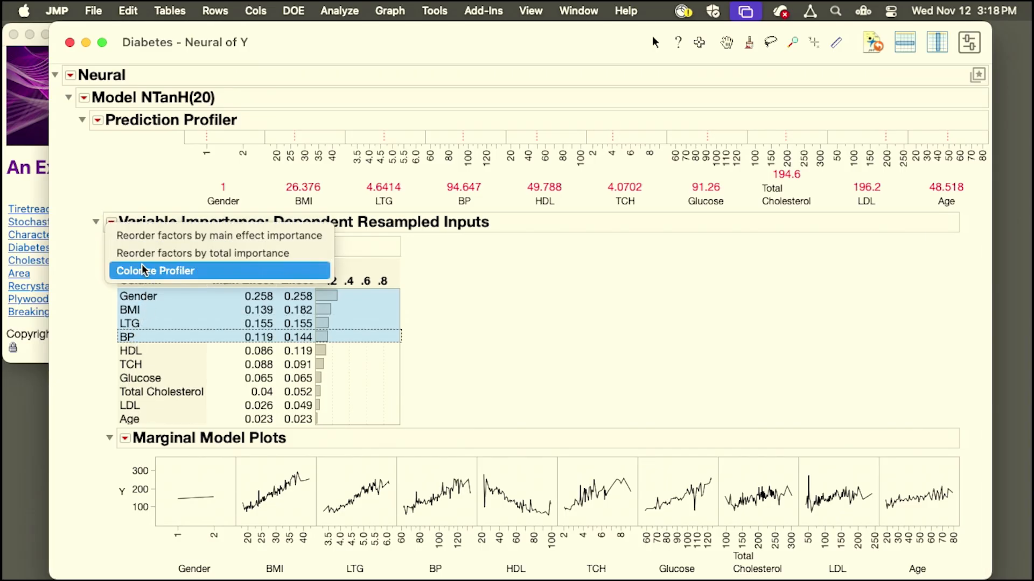
left_click(86, 270)
scroll(558, 284, "up", 4)
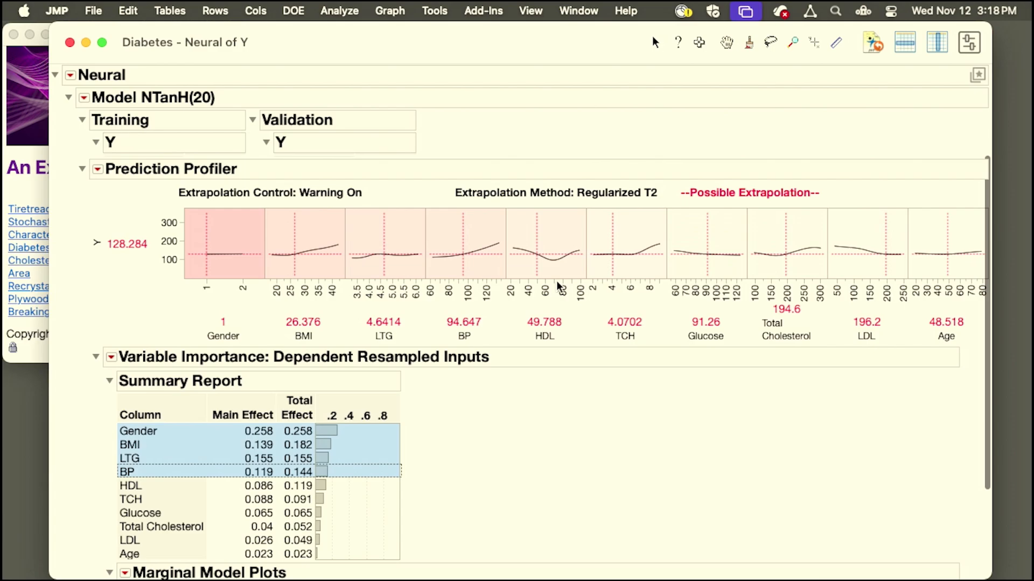
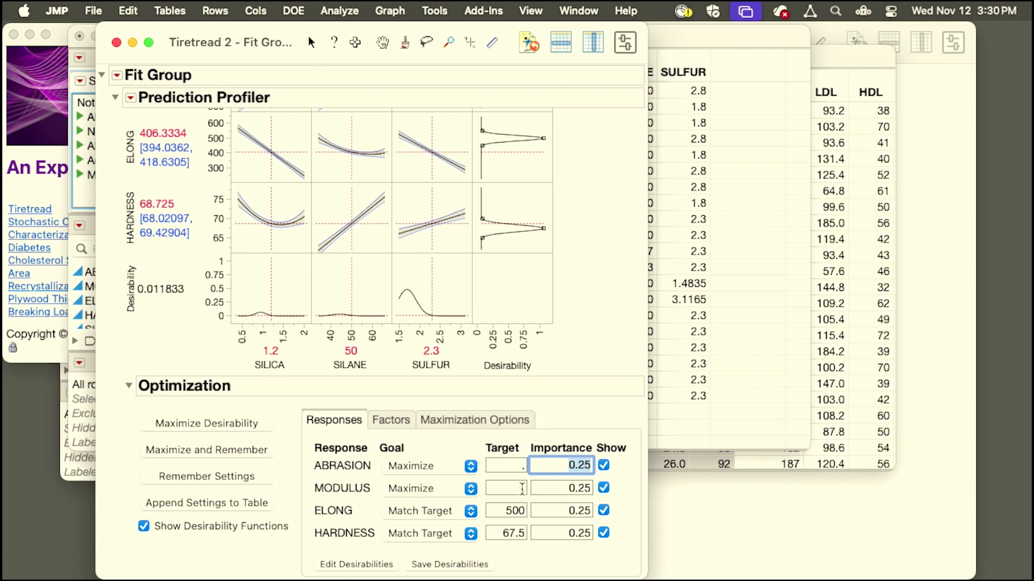
- Show the factor limits in the Tiretread profiler's Optimization section and expand the Linear Constraints outline
left_click(401, 420)
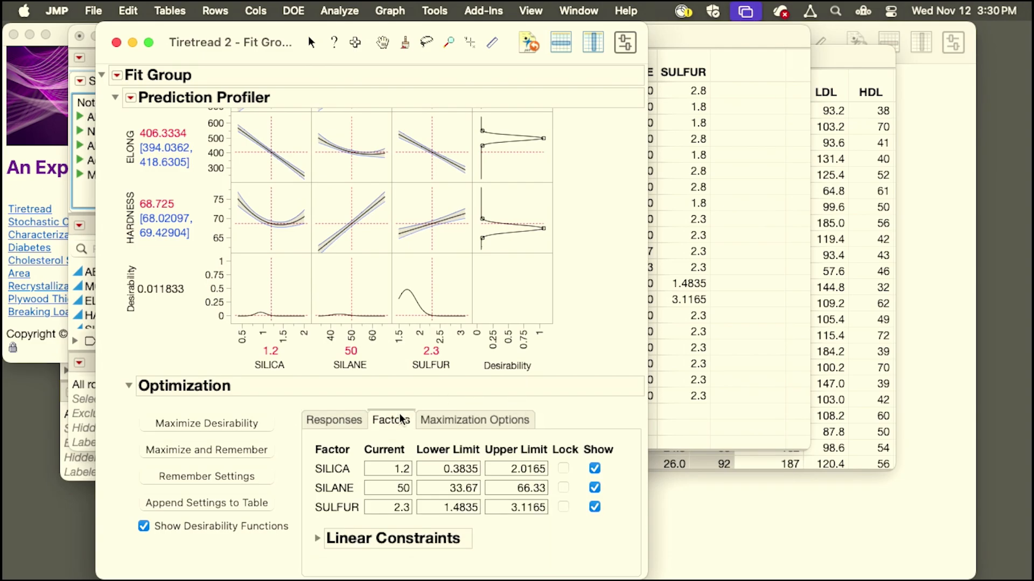
left_click(317, 539)
scroll(499, 530, "down", 3)
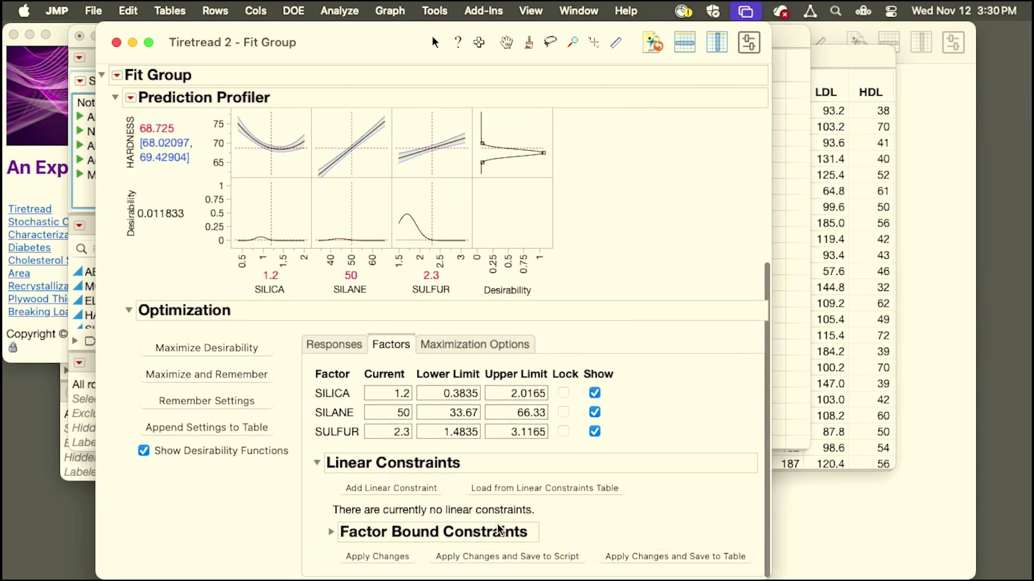
scroll(499, 530, "up", 5)
- Show the Maximization Options and maximize the desirability in the Tiretread Prediction Profiler
left_click(516, 533)
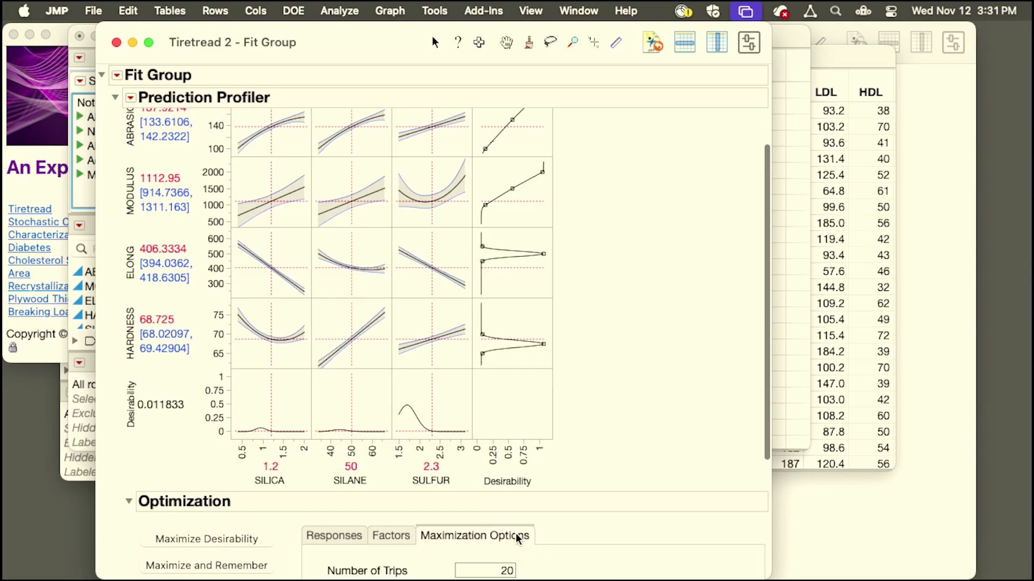
scroll(524, 512, "down", 4)
scroll(524, 518, "down", 2)
left_click(206, 383)
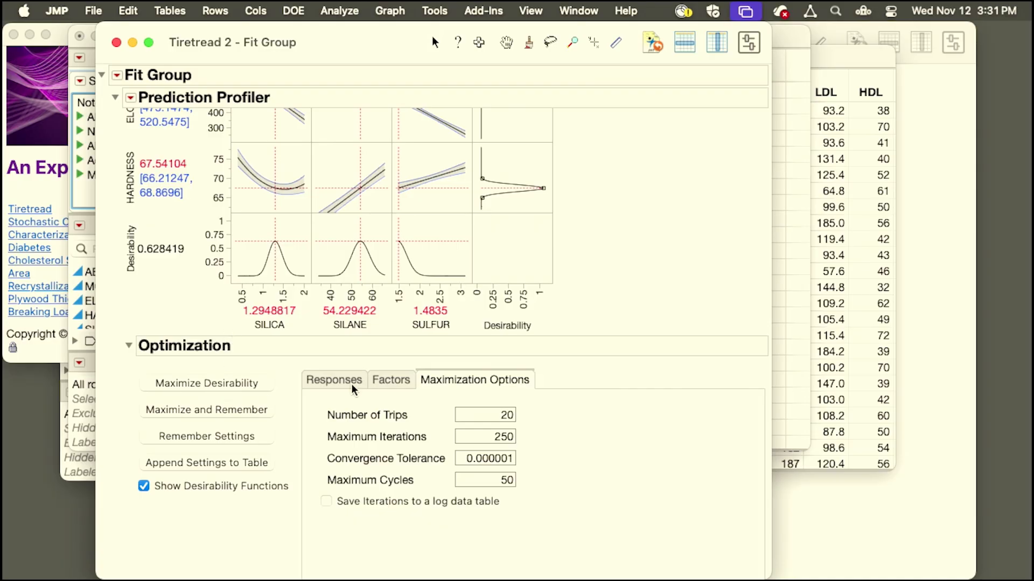
scroll(351, 384, "down", 2)
scroll(151, 157, "up", 5)
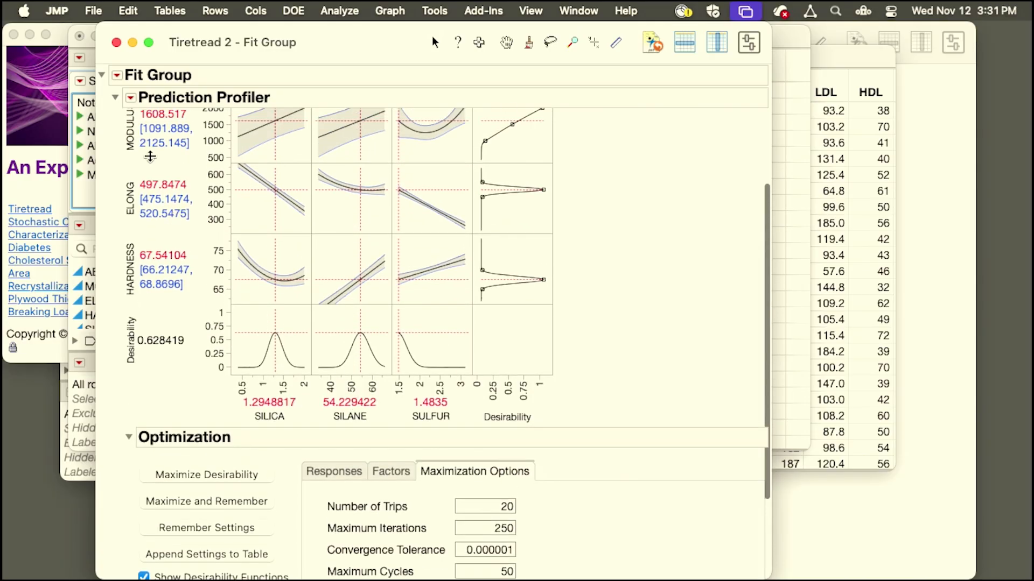
- Add the Simulator to the Prediction Profiler and collapse the Optimization section
left_click(130, 99)
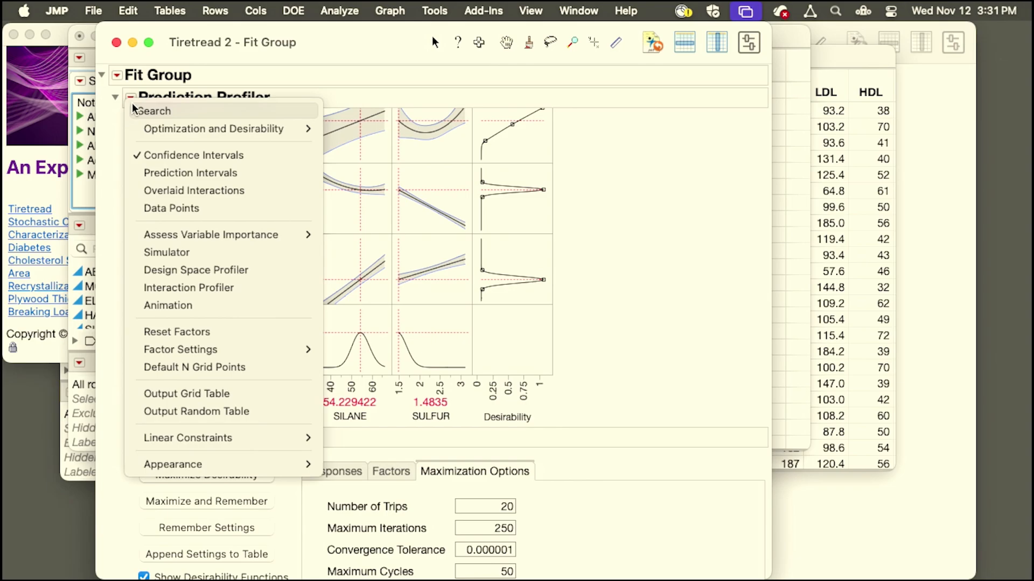
left_click(205, 253)
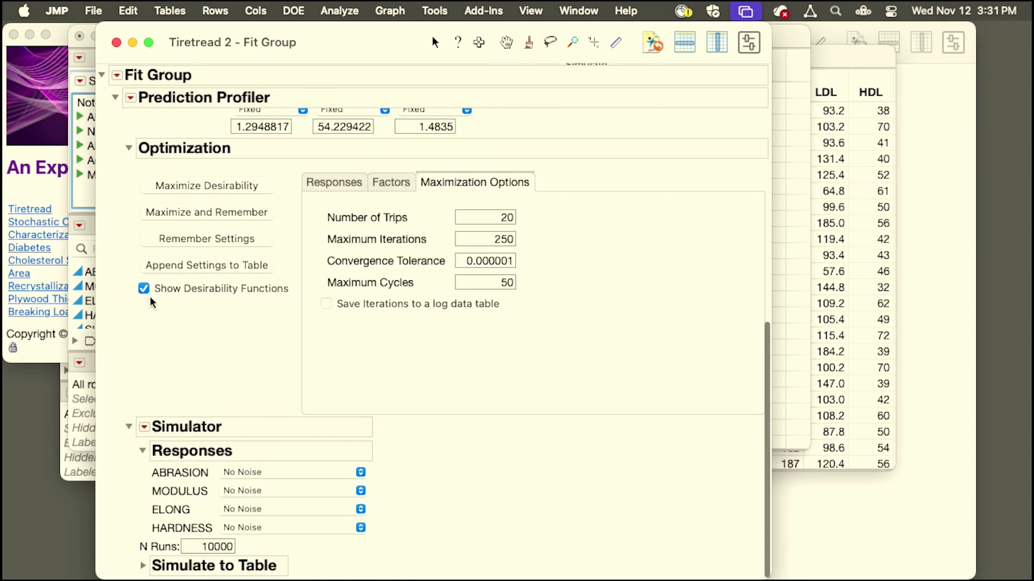
left_click(128, 149)
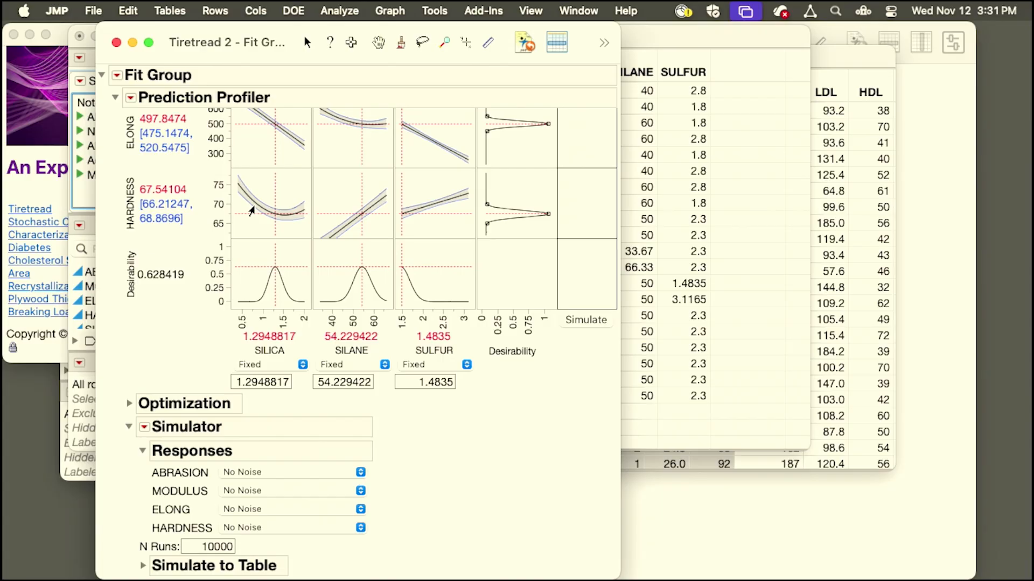
- Change the SILICA, SILANE and SULFUR simulator inputs from Fixed to Random
left_click(272, 365)
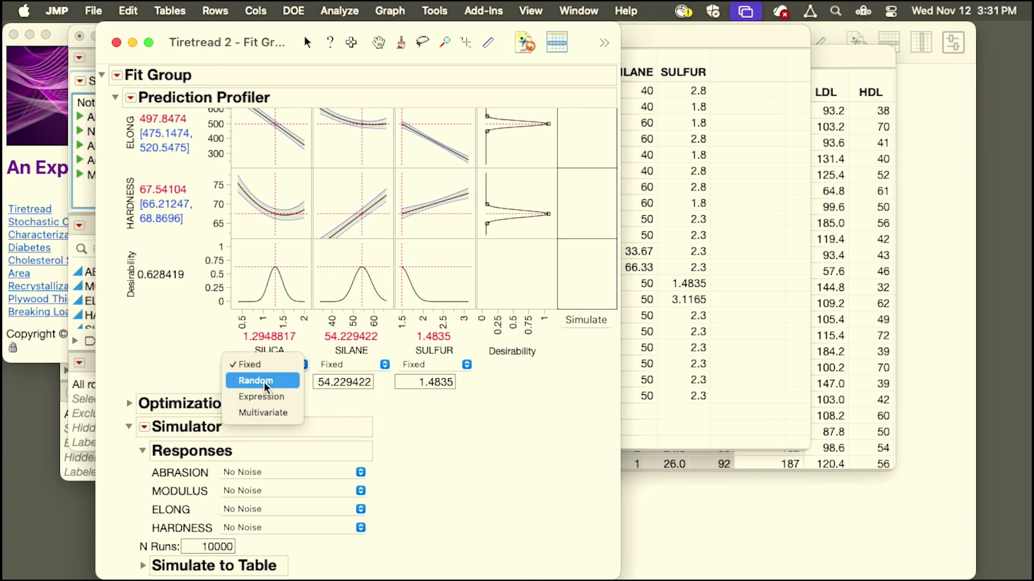
left_click(265, 386)
left_click(390, 365)
left_click(369, 381)
left_click(460, 365)
left_click(458, 382)
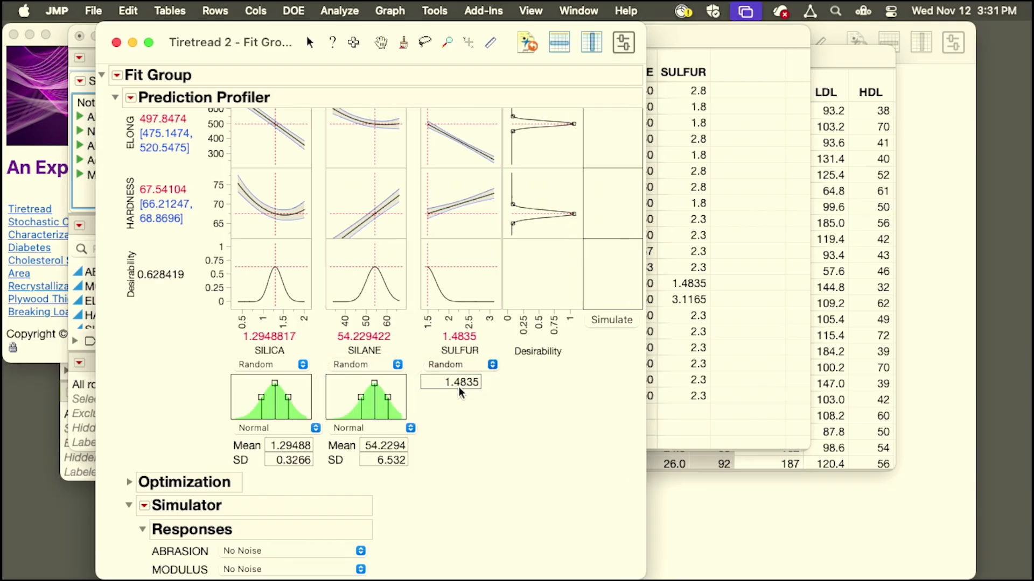
- Set SILICA's normal distribution to a mean of 1.2 and an SD of 0.1
double_click(284, 452)
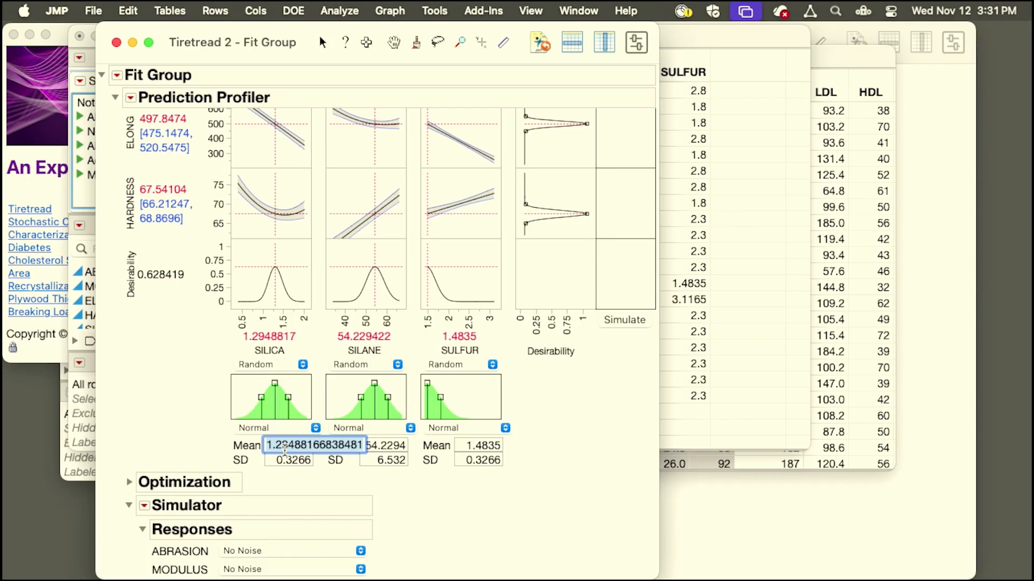
type("1.2")
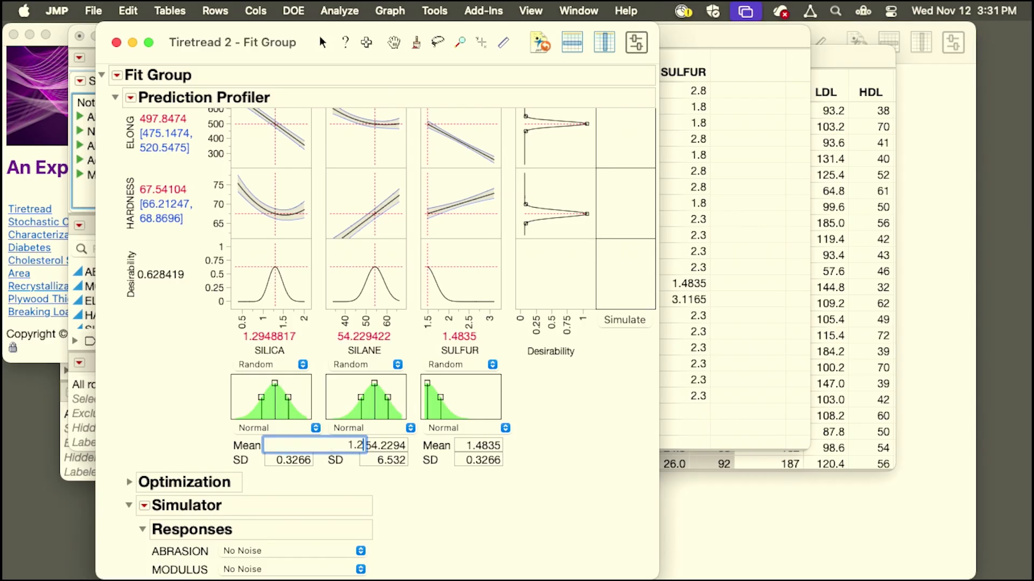
left_click(293, 460)
type("0")
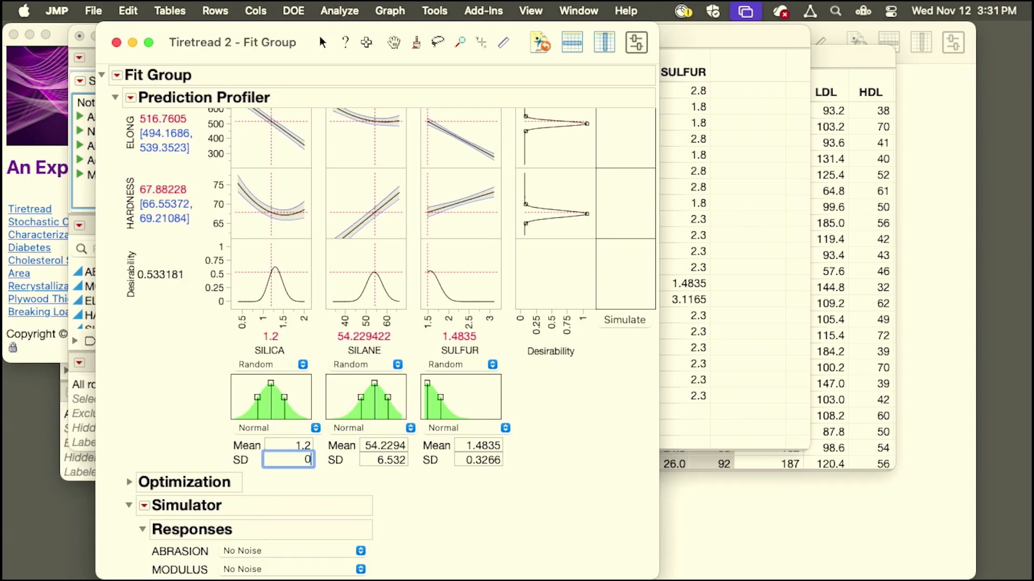
type(".1")
- Set SILANE's normal distribution to a mean of 50 and an SD of 2
double_click(373, 448)
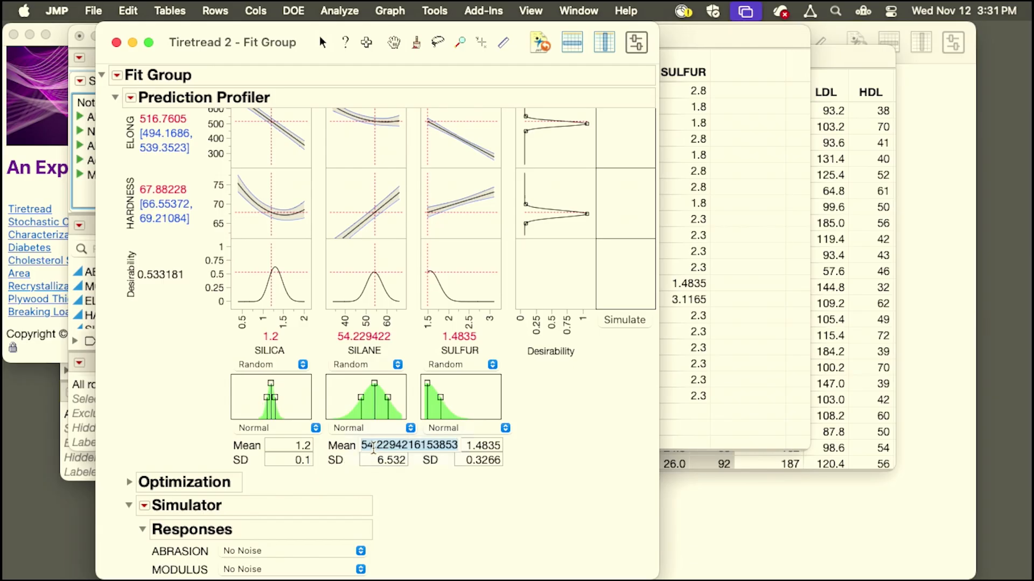
type("50")
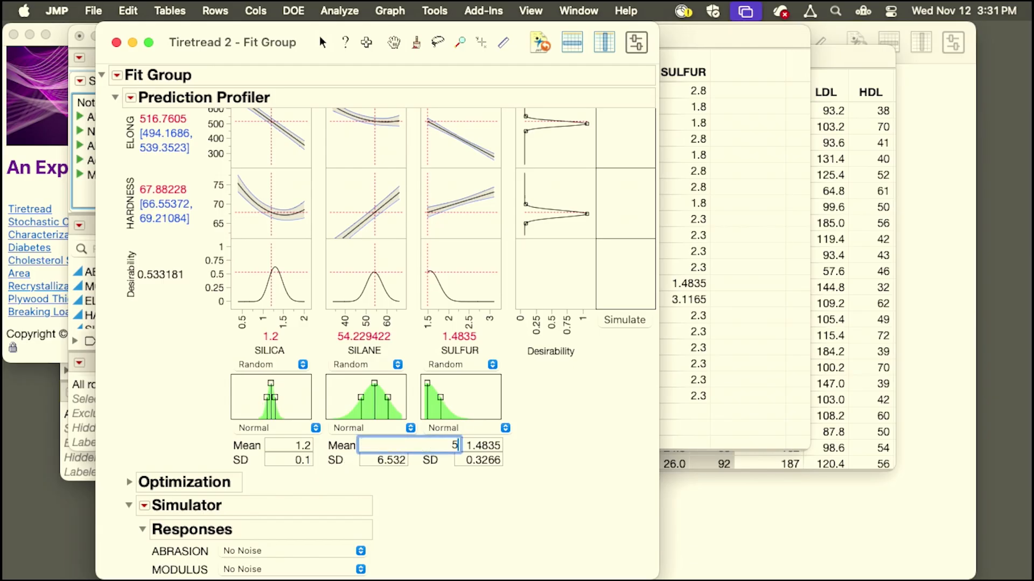
left_click(369, 460)
type("2")
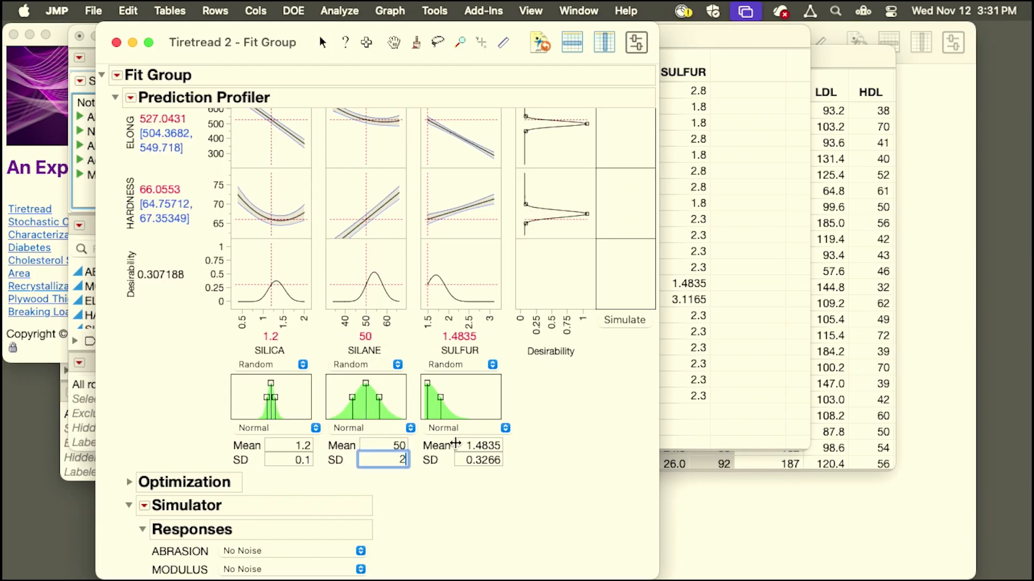
- Set SULFUR's normal distribution to a mean of 2.25 and an SD of 0.15
left_click(469, 447)
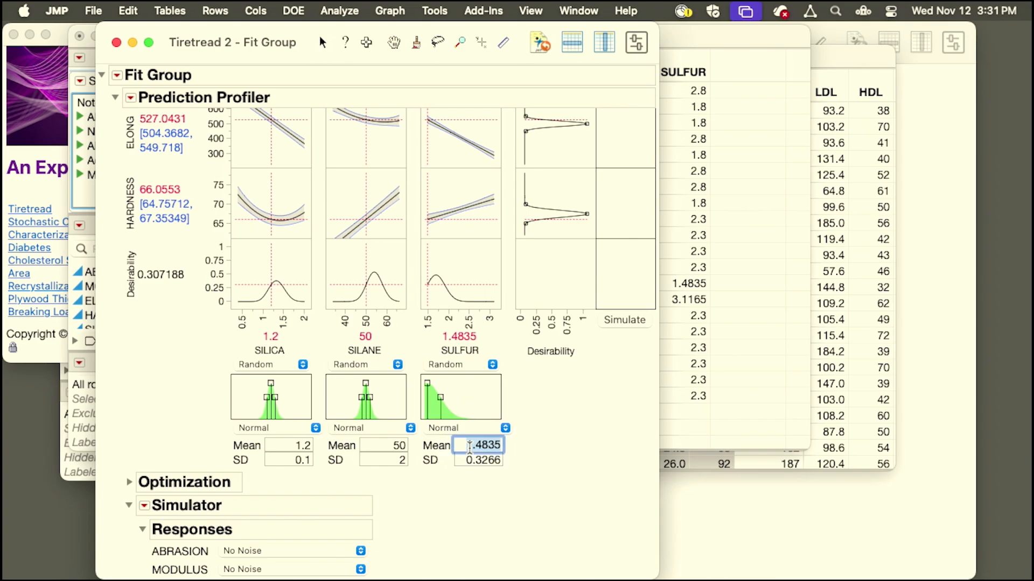
type("2.25")
left_click(477, 459)
type("0.15")
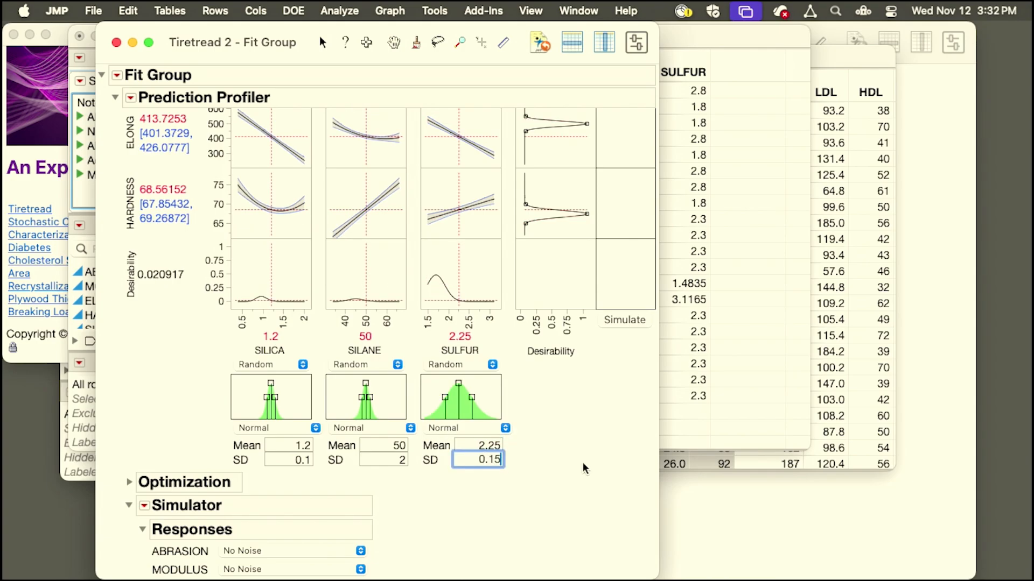
left_click(589, 467)
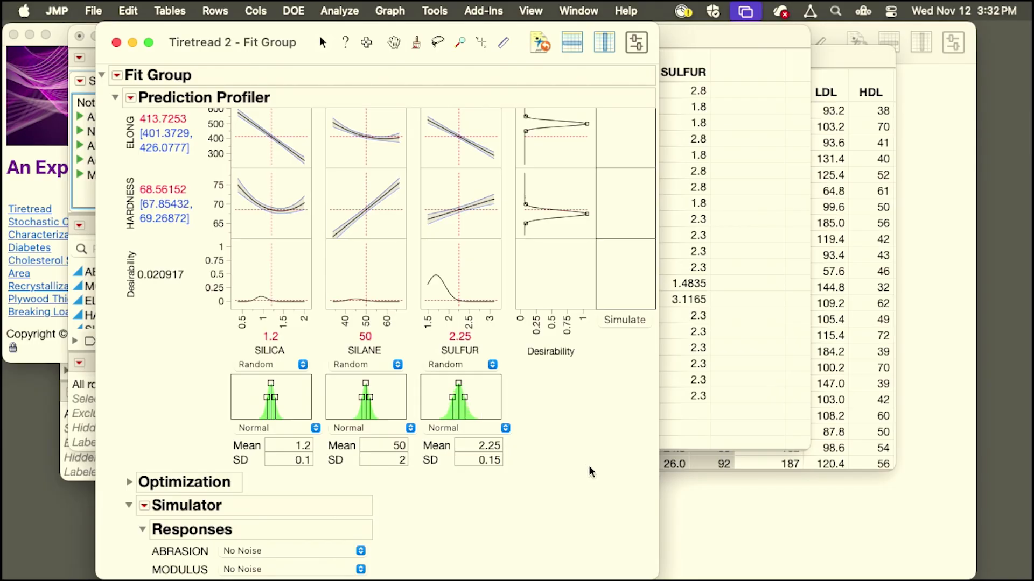
- Look through the noise options for the ABRASION response in the Simulator without changing the selection
scroll(590, 467, "down", 3)
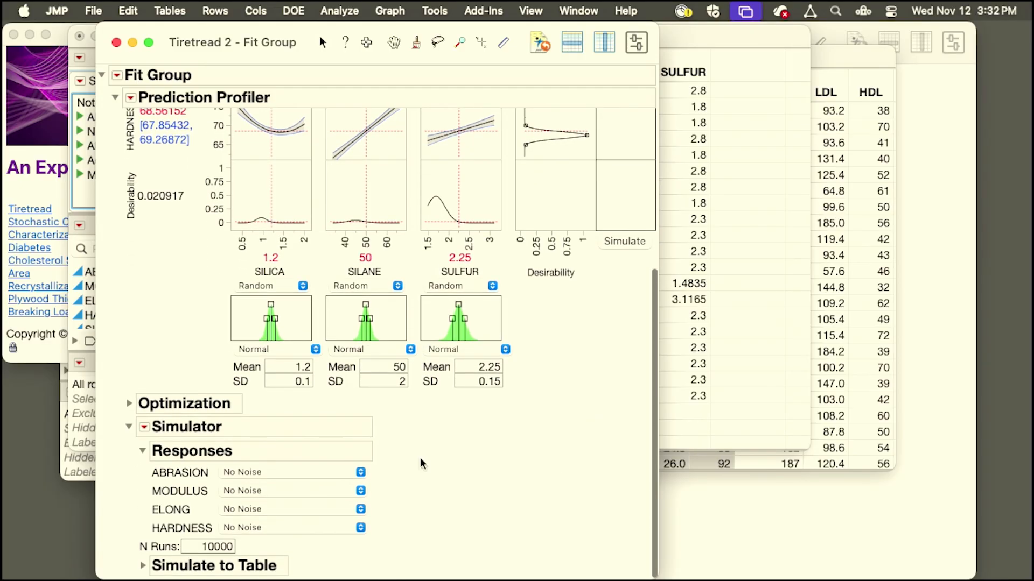
left_click(245, 472)
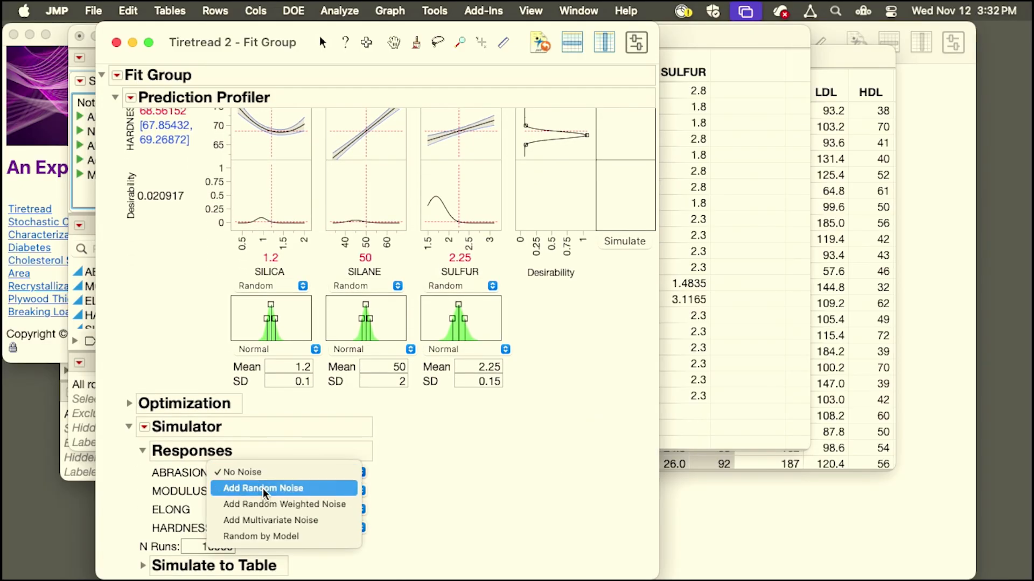
left_click(421, 484)
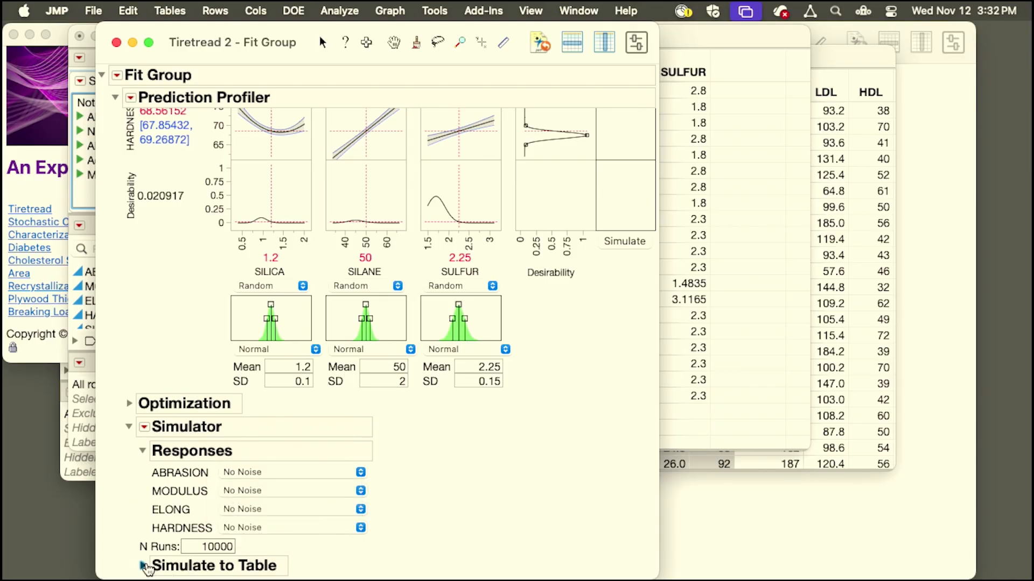
- Turn on the Simulator's Spec Limits and set a lower limit of 110 for ABRASION and an upper limit of 2000 for MODULUS
left_click(145, 427)
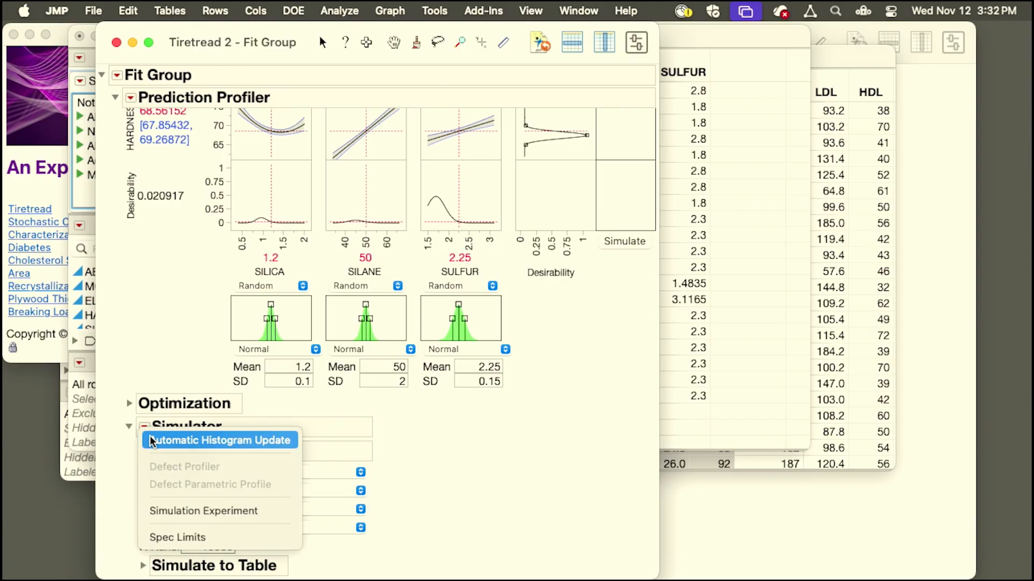
left_click(184, 537)
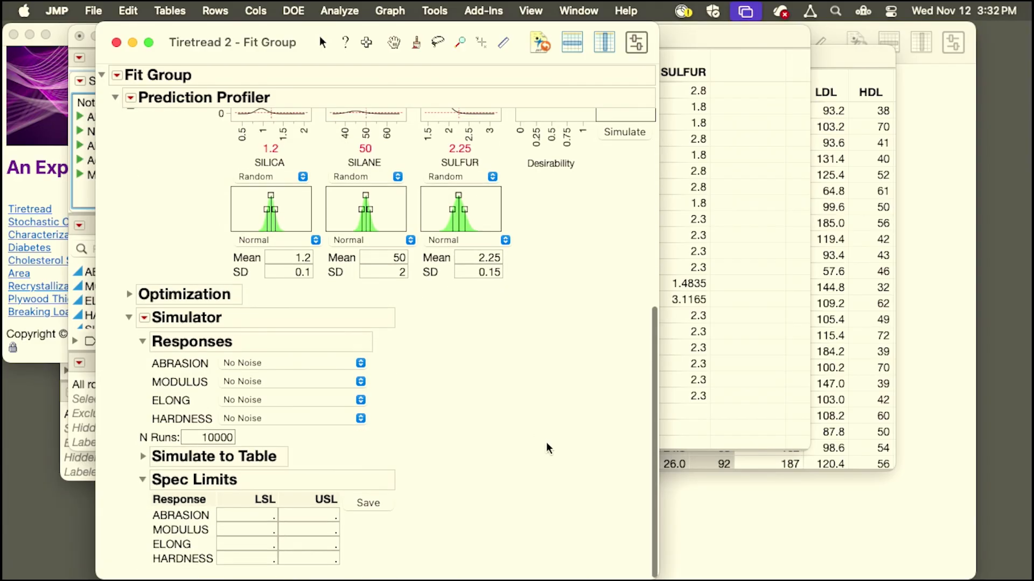
left_click(248, 523)
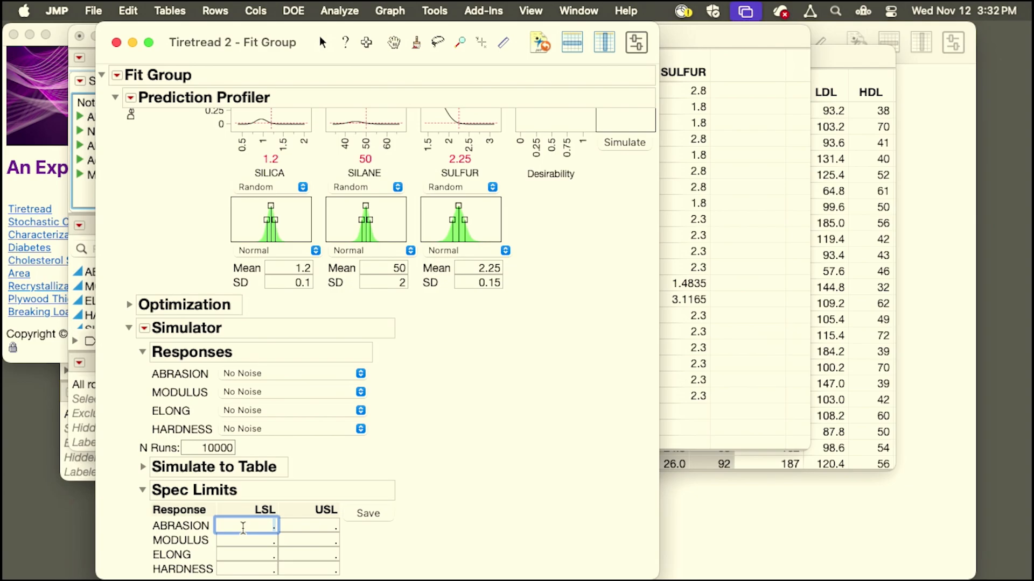
type("110")
left_click(309, 540)
type("2000")
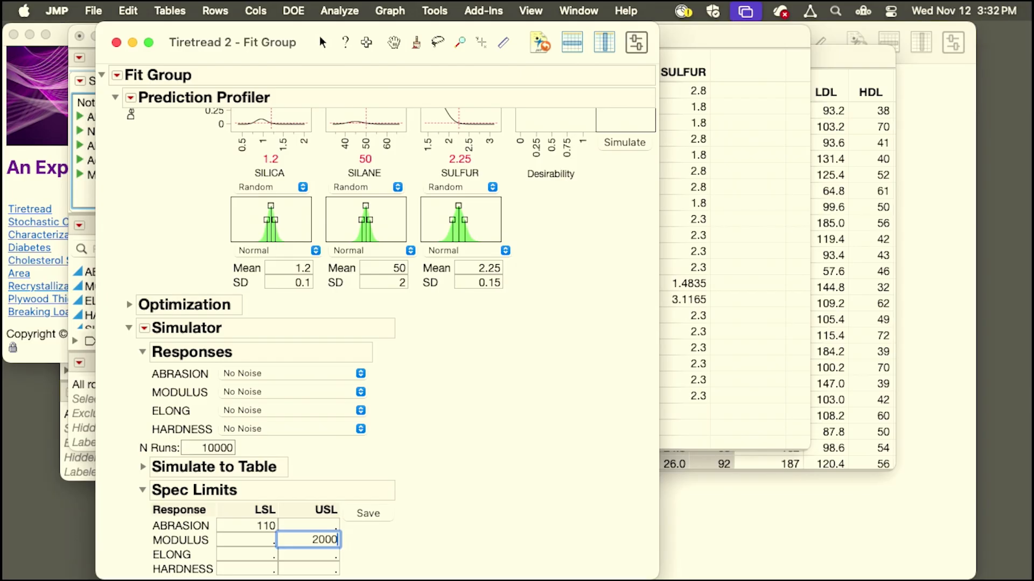
- Set the spec limits for ELONG to a lower limit of 350 and an upper limit of 550
left_click(248, 556)
type("350")
left_click(309, 560)
type("550")
left_click(403, 555)
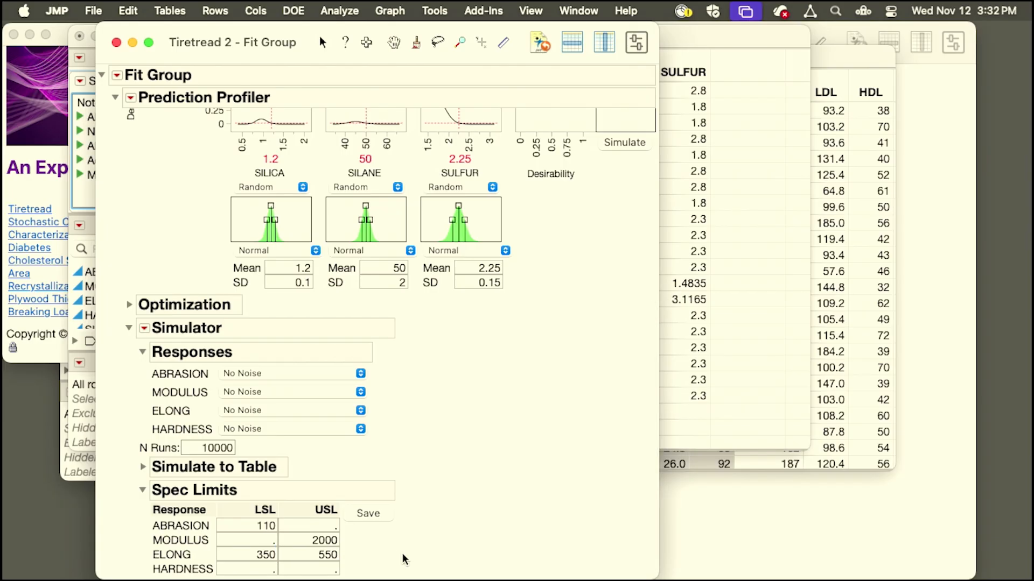
- Set the HARDNESS spec limits to 66 lower and 74 upper and run the simulation to get defect rates
left_click(254, 568)
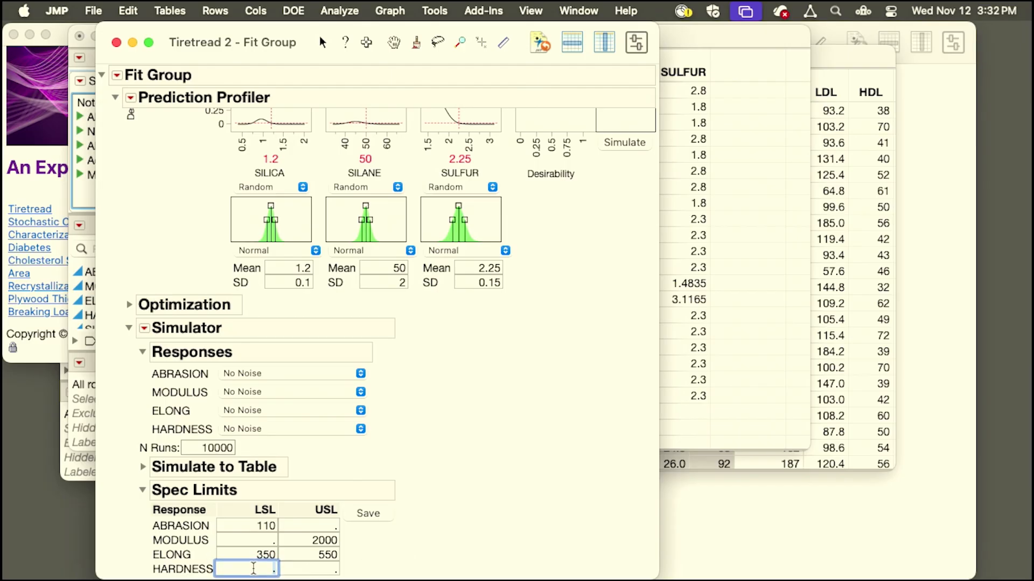
type("66")
left_click(309, 568)
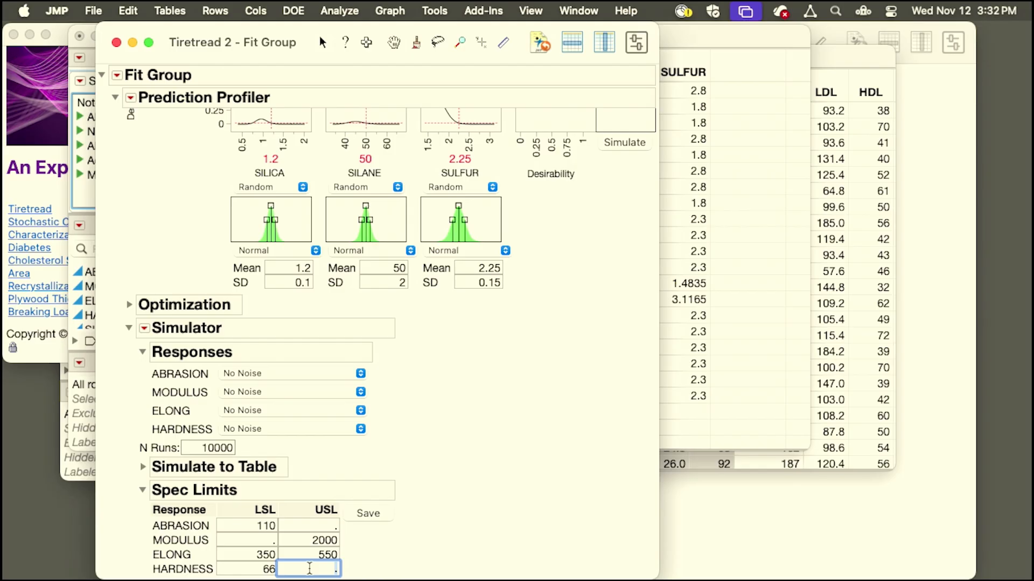
type("74")
left_click(431, 503)
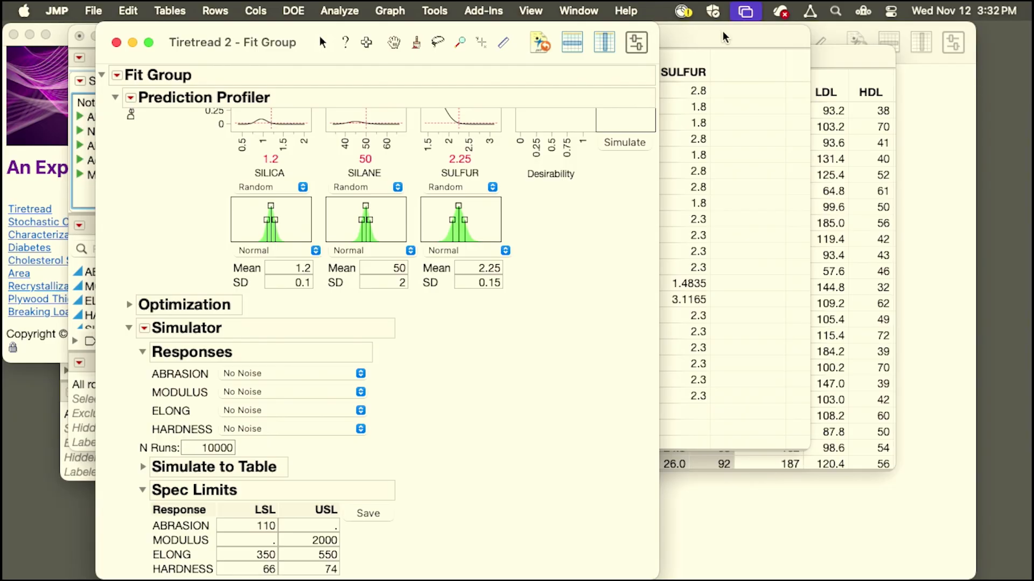
left_click(633, 142)
mouse_move(726, 275)
left_mouse_down()
mouse_move(716, 217)
mouse_move(692, 286)
mouse_move(730, 242)
left_mouse_up()
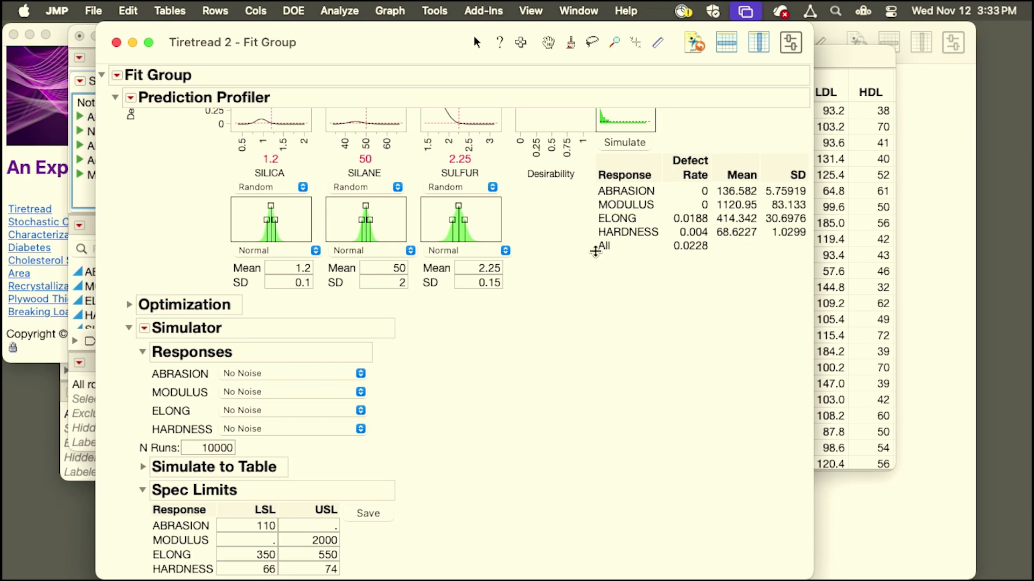
- Add the Defect Profiler and the Defect Parametric Profile to the Simulator report
left_click(145, 329)
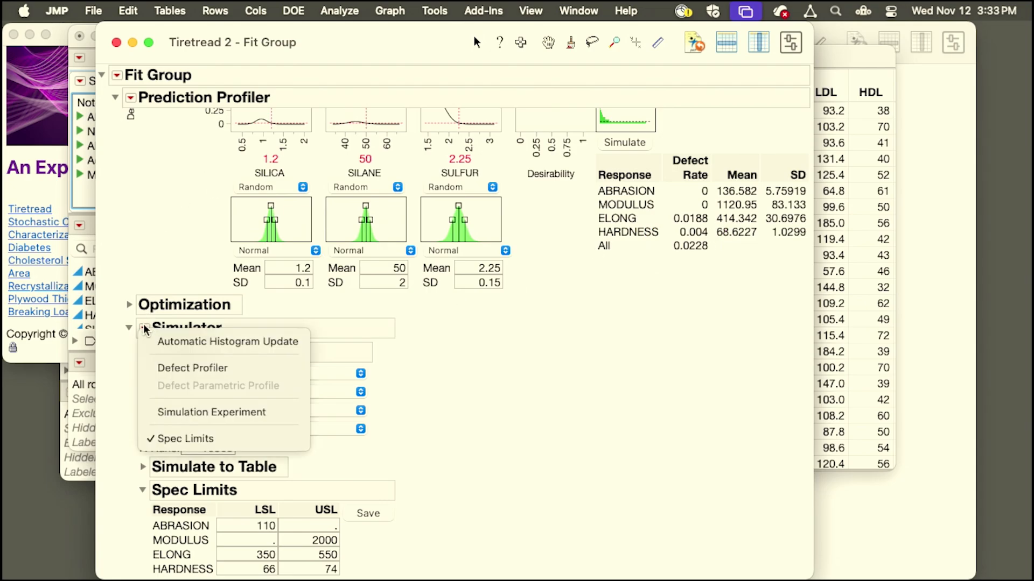
left_click(193, 369)
scroll(484, 350, "down", 5)
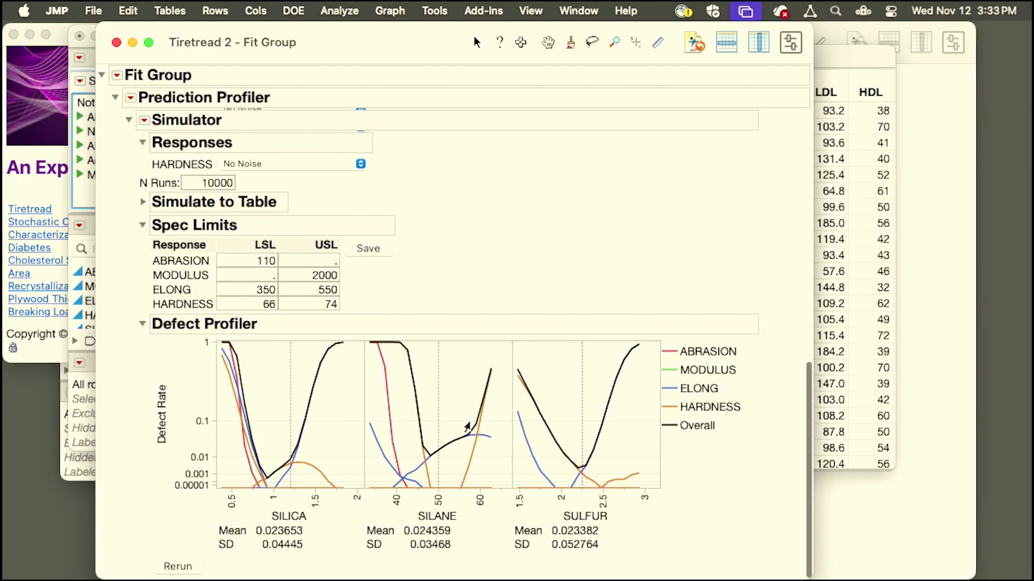
left_click(143, 120)
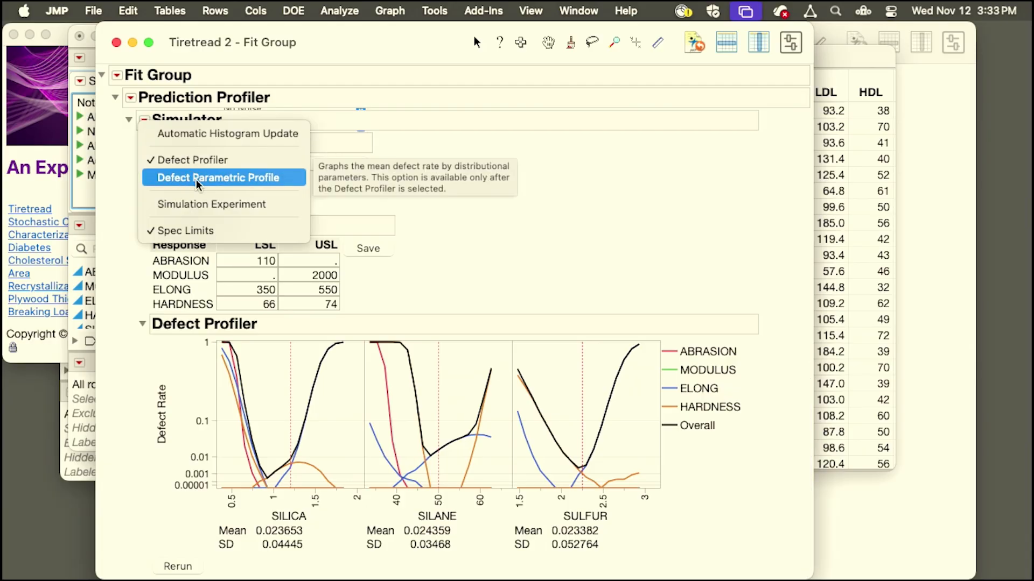
left_click(183, 179)
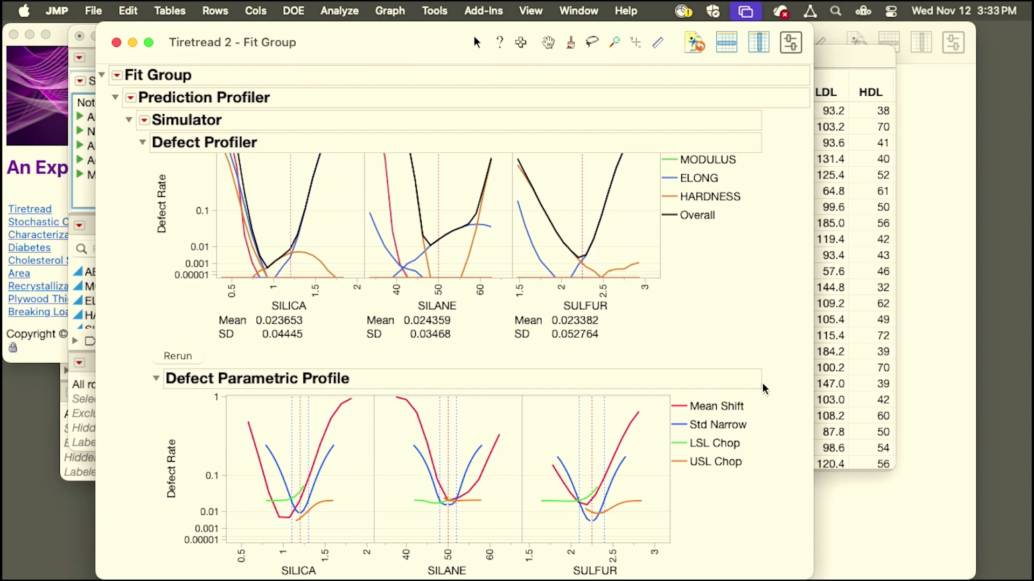
- Set the mean of SILICA's normal distribution to 1 and rerun the simulation
scroll(705, 315, "up", 10)
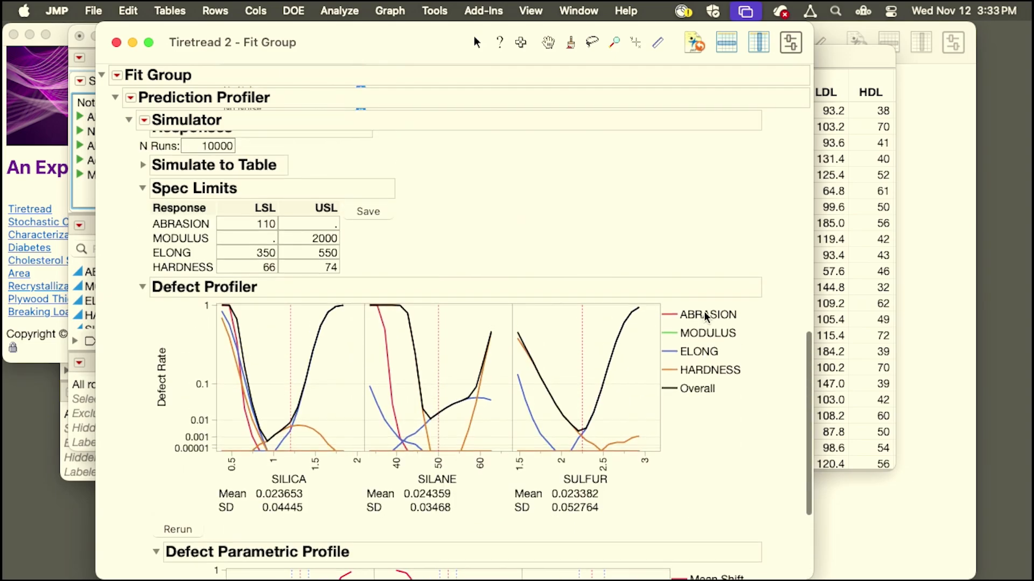
scroll(707, 318, "up", 4)
double_click(305, 296)
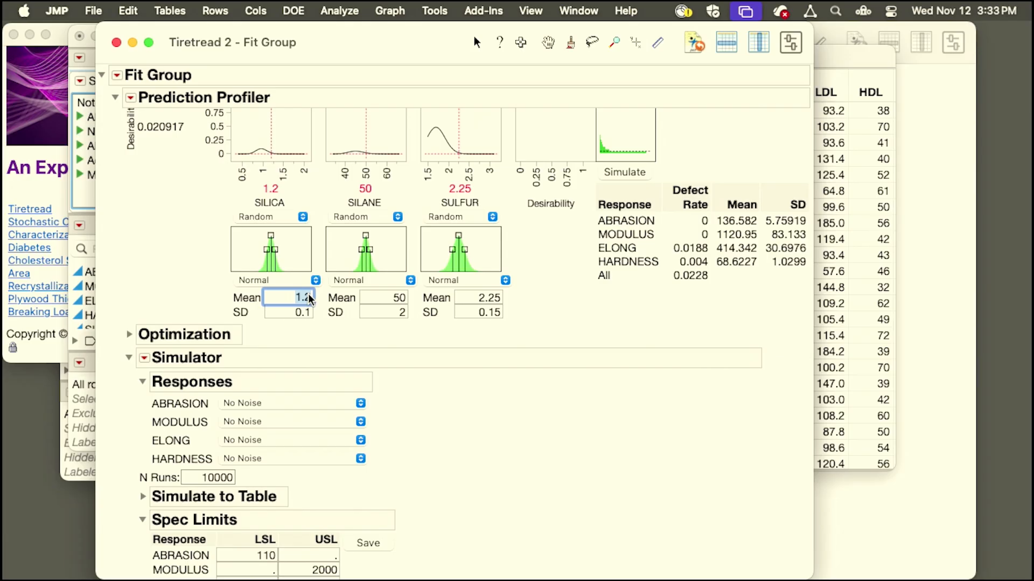
key("Return")
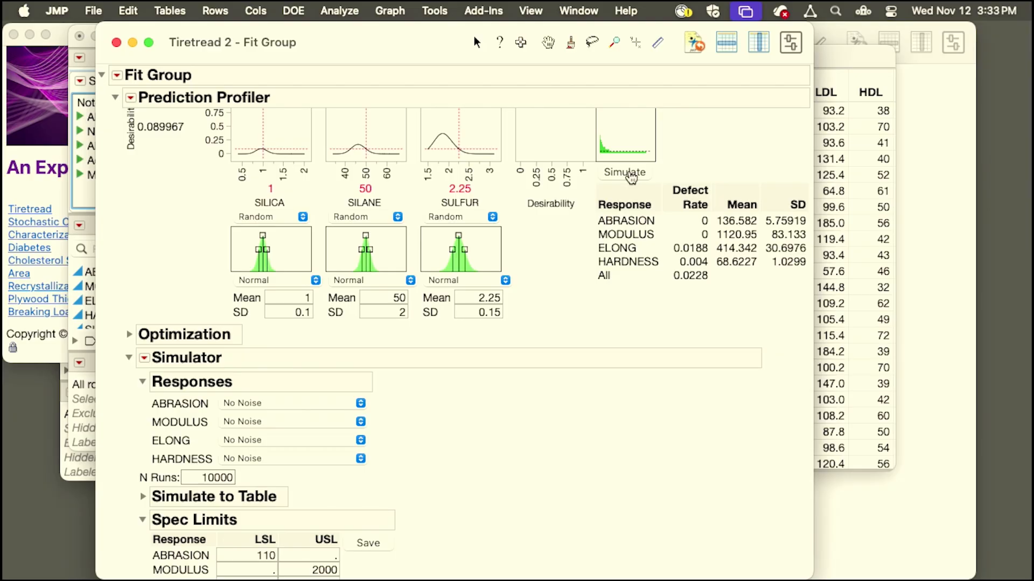
left_click(631, 177)
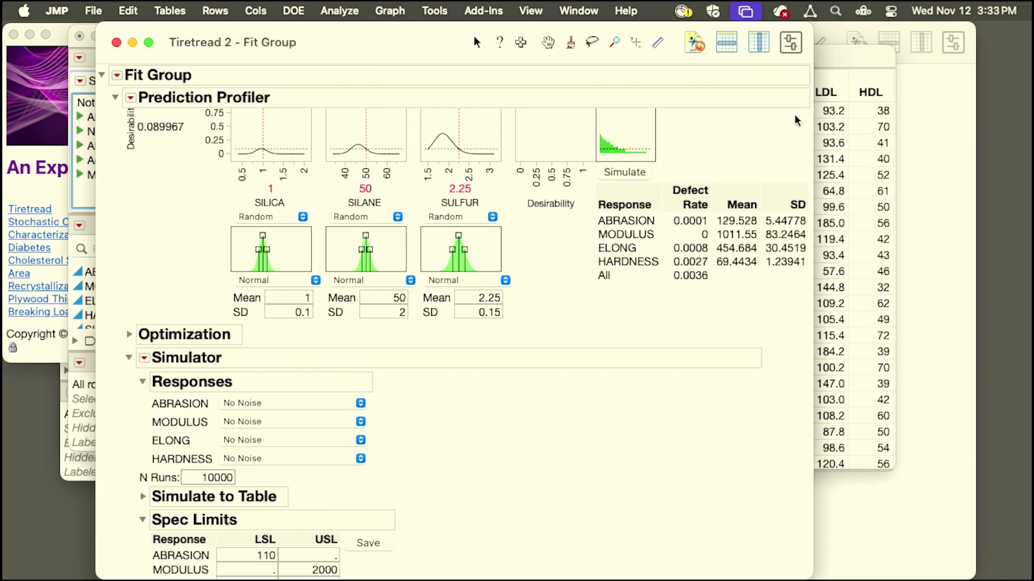